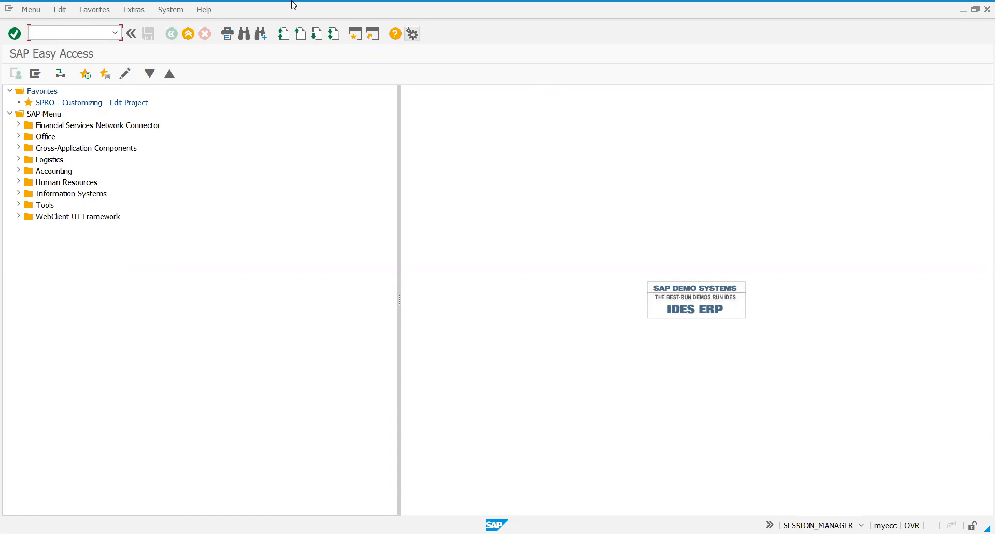
In the SAP Reference IMG, expand Materials Management, Valuation and Account Assignment, Split Valuation, and check the Activate Split Valuation setting
double_click(92, 102)
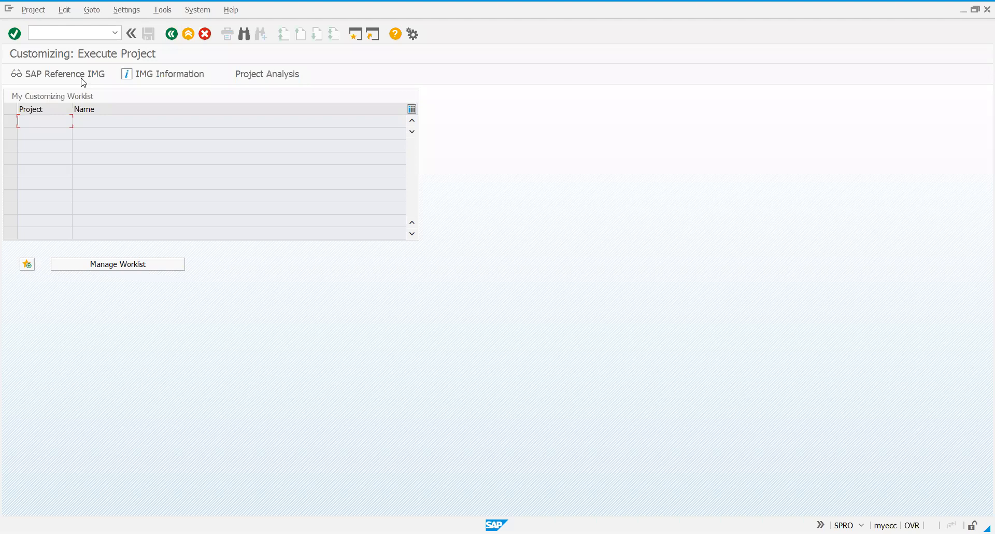
left_click(83, 76)
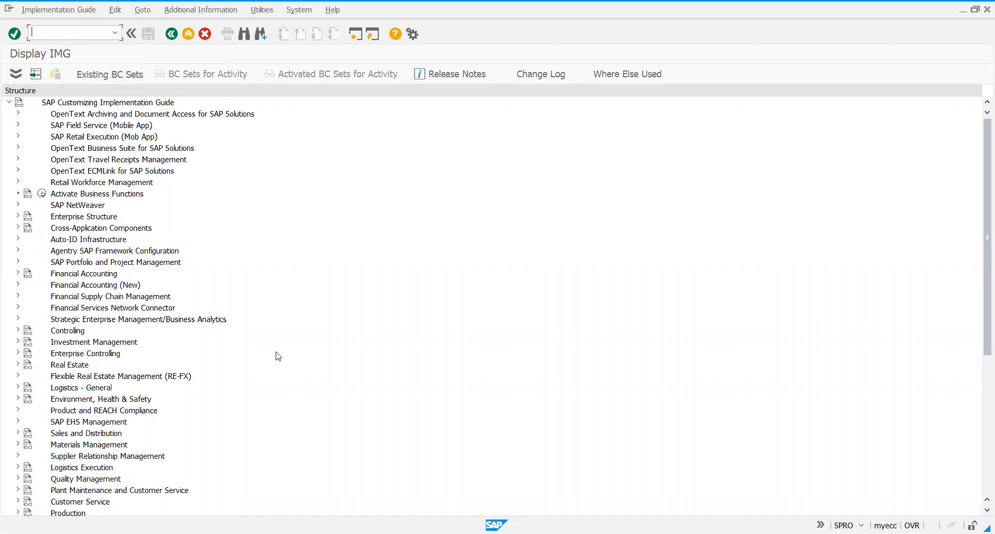
left_click(19, 447)
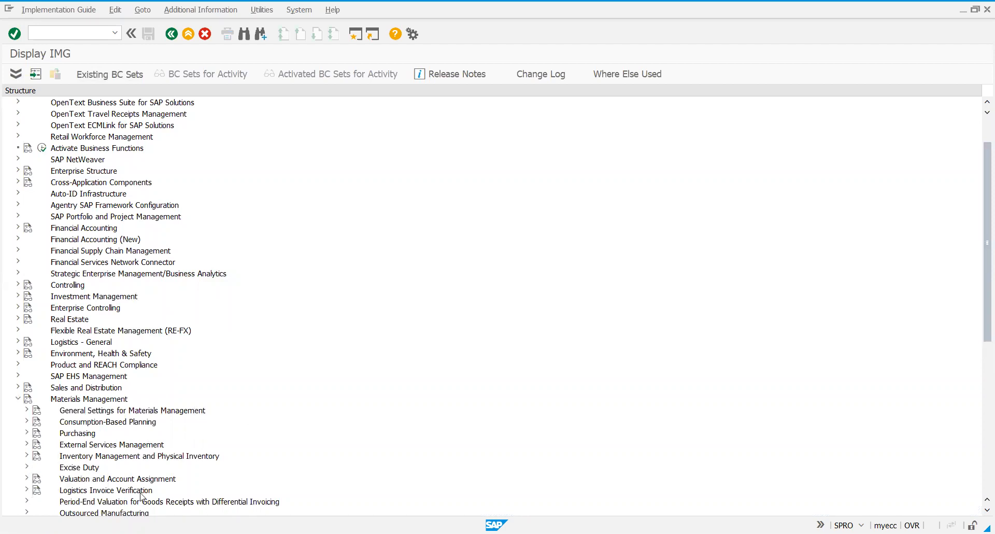
left_click(26, 479)
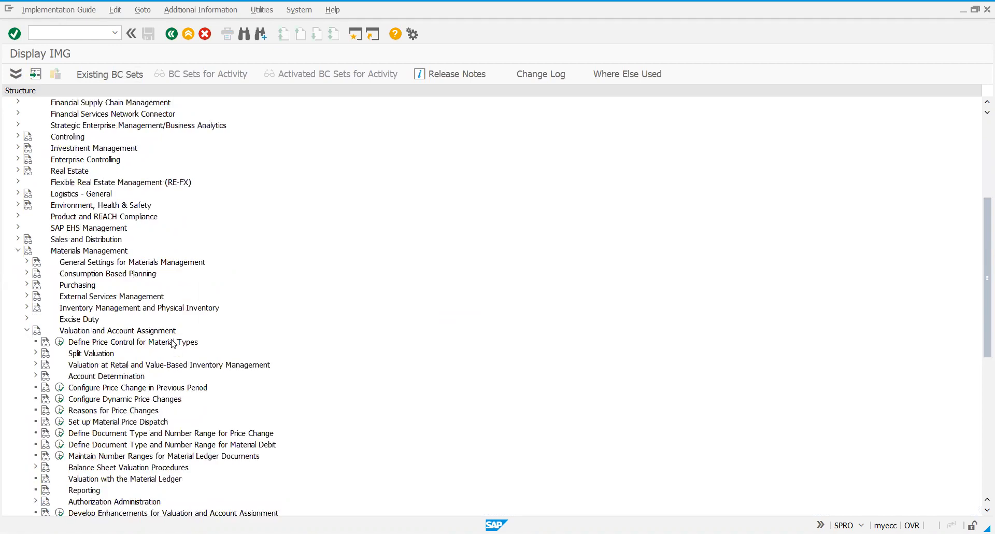
left_click(172, 334)
left_click(36, 353)
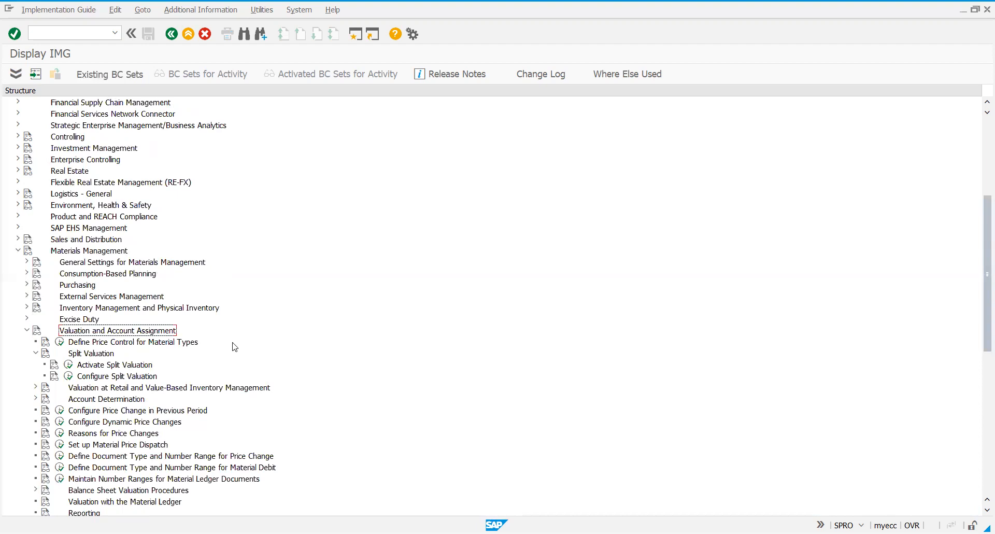
left_click(69, 367)
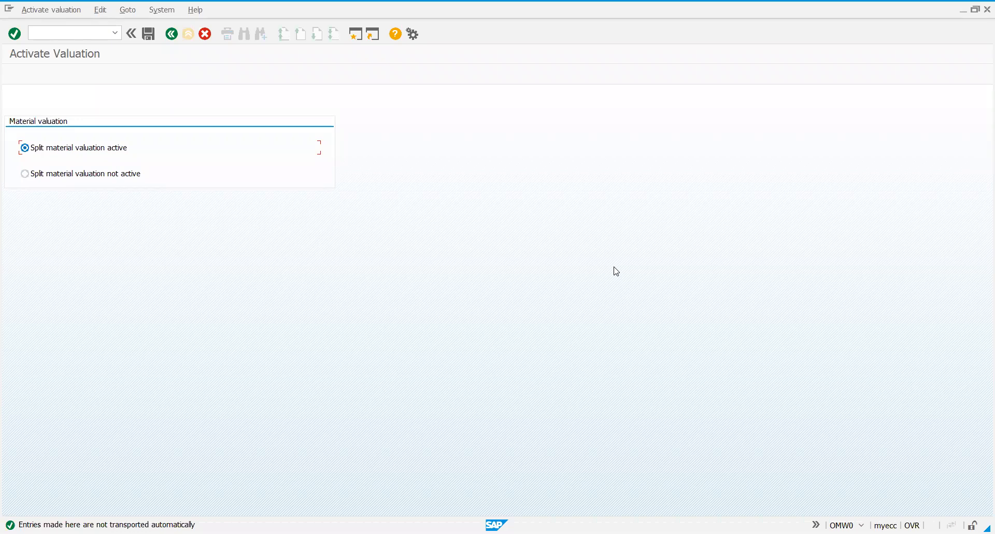
left_click(170, 35)
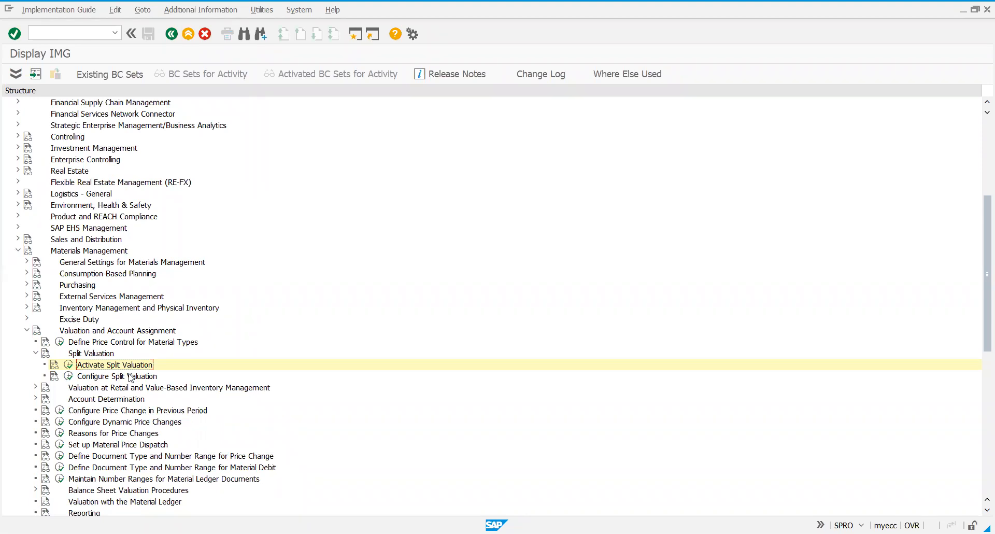
Start Configure Split Valuation, go through the valuation area entries from 1011 to M300, and cancel out of the entry dialog
left_click(69, 376)
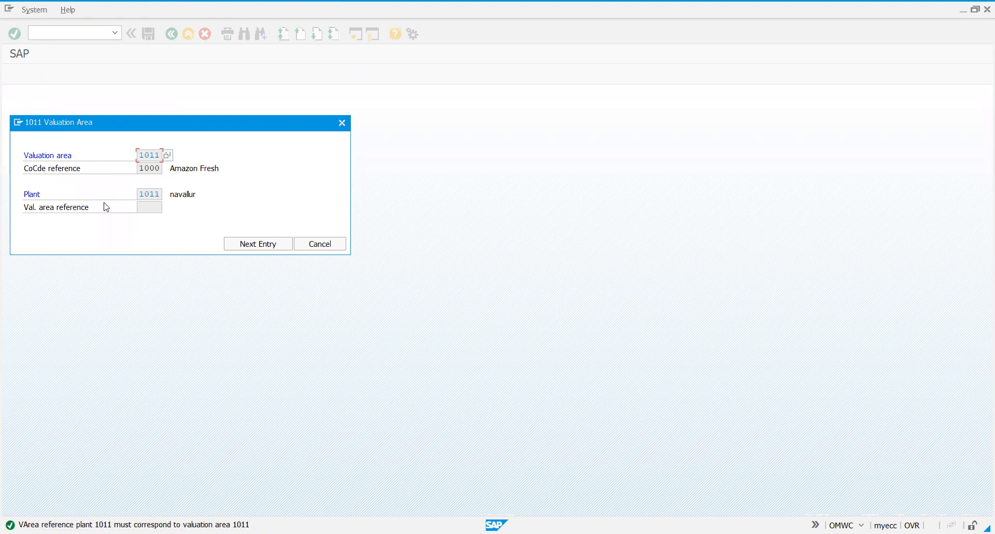
left_click(241, 244)
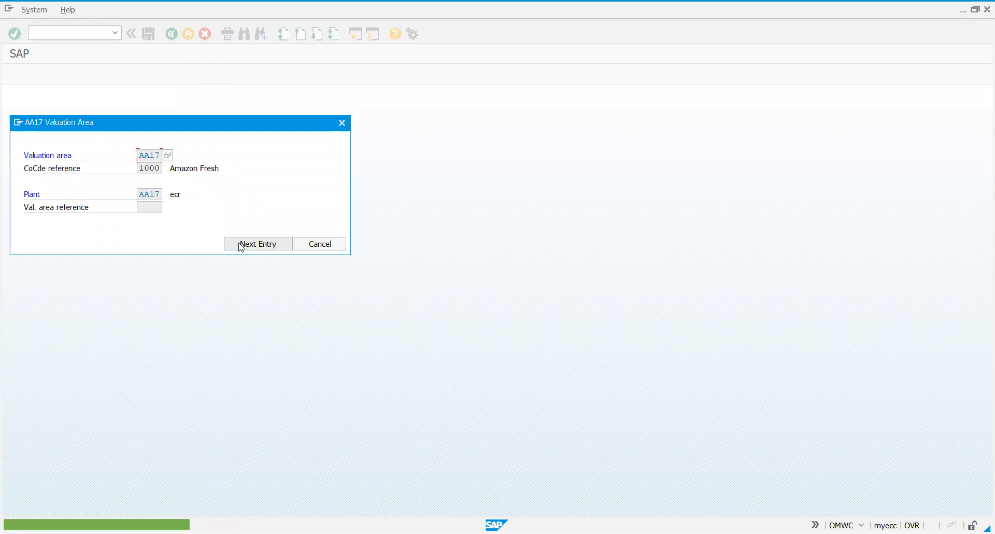
left_click(241, 244)
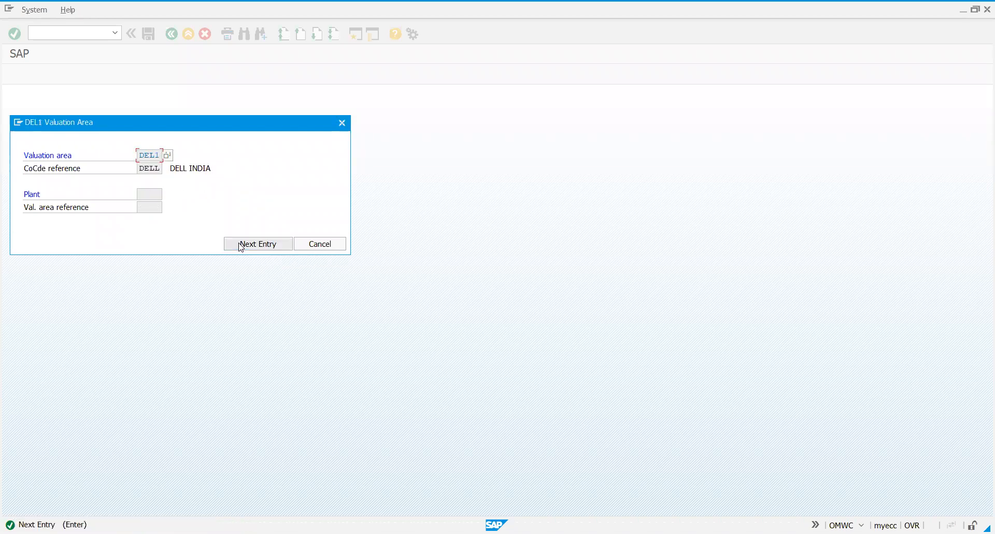
left_click(241, 244)
left_click(241, 244)
left_click(241, 245)
left_click(241, 244)
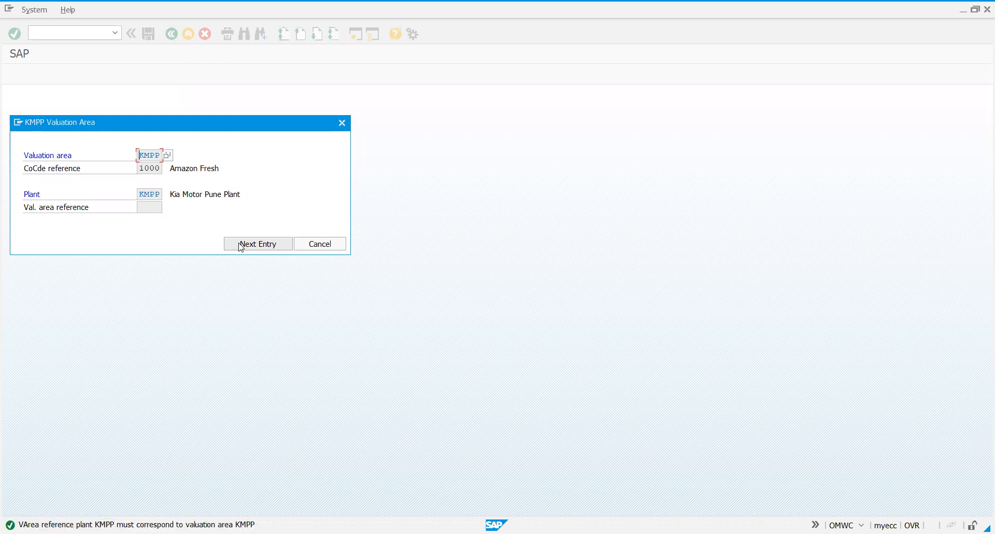
left_click(241, 244)
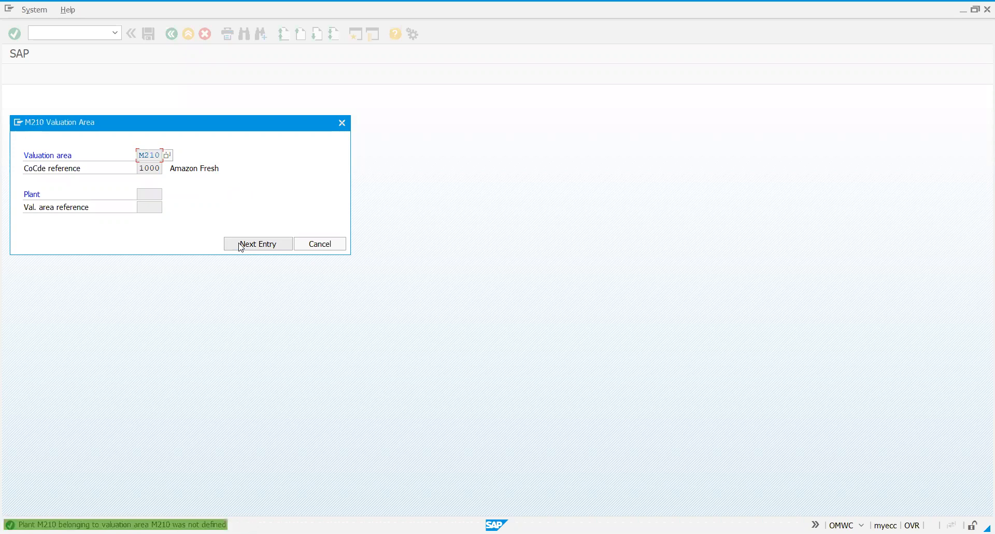
key("Return")
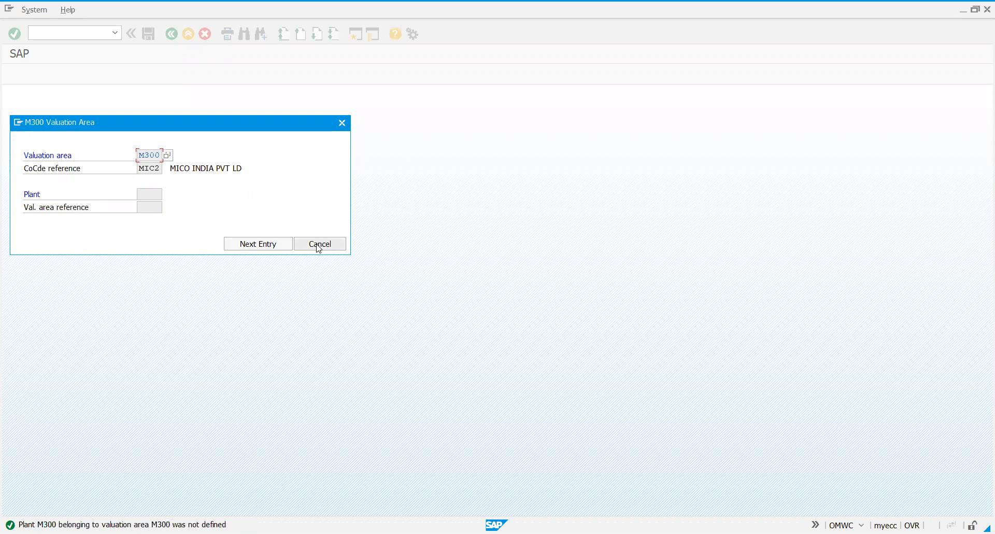
left_click(318, 247)
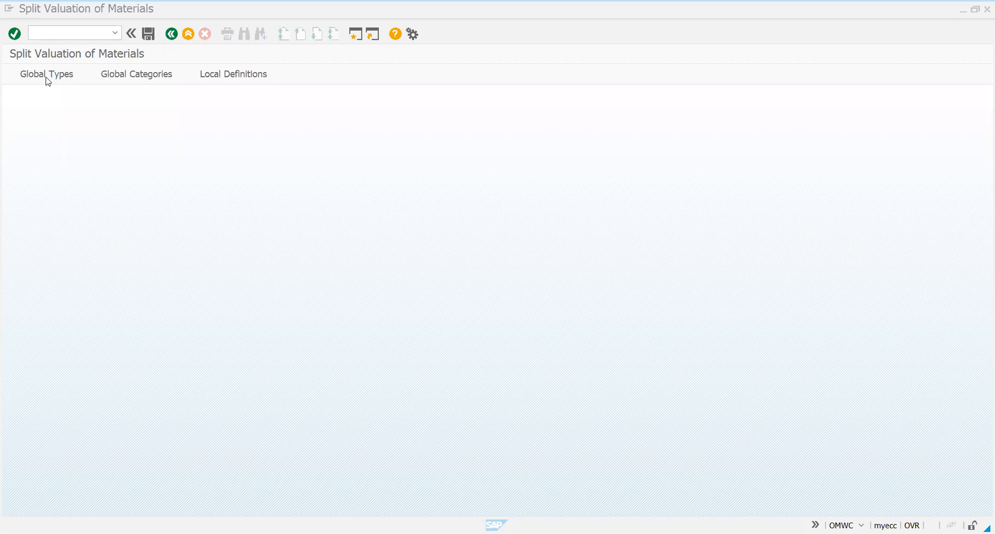
Start creating a global valuation type and name it INH_YIBP
left_click(60, 78)
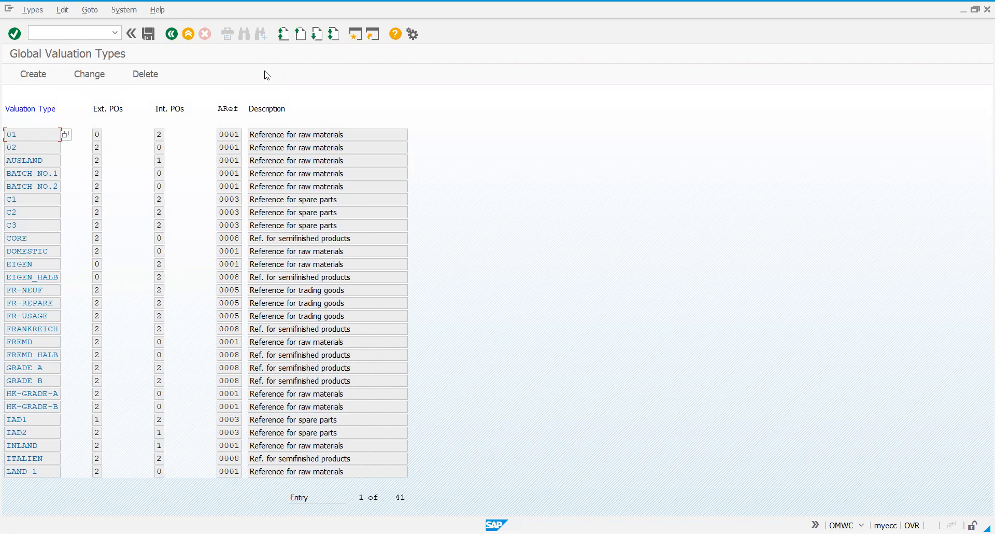
left_click(41, 77)
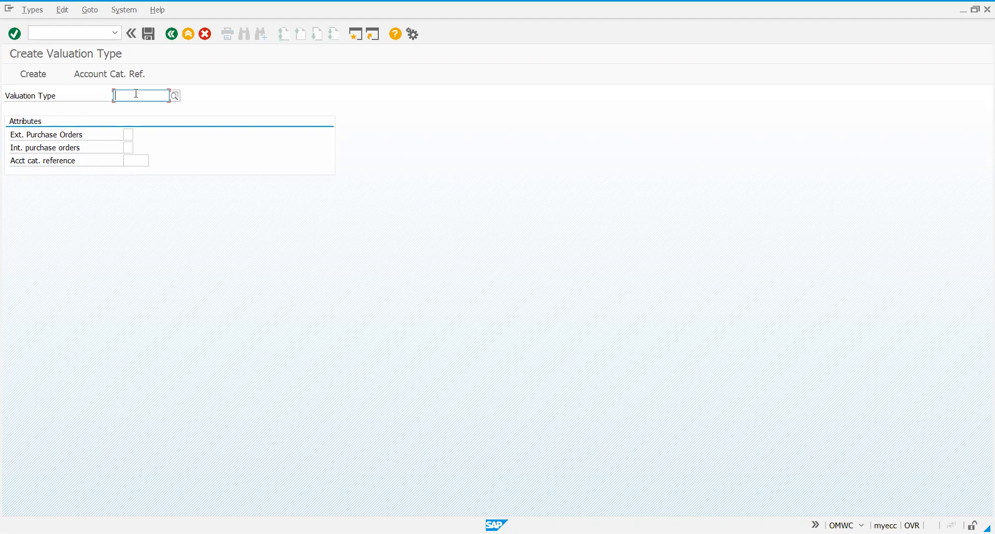
type("IN")
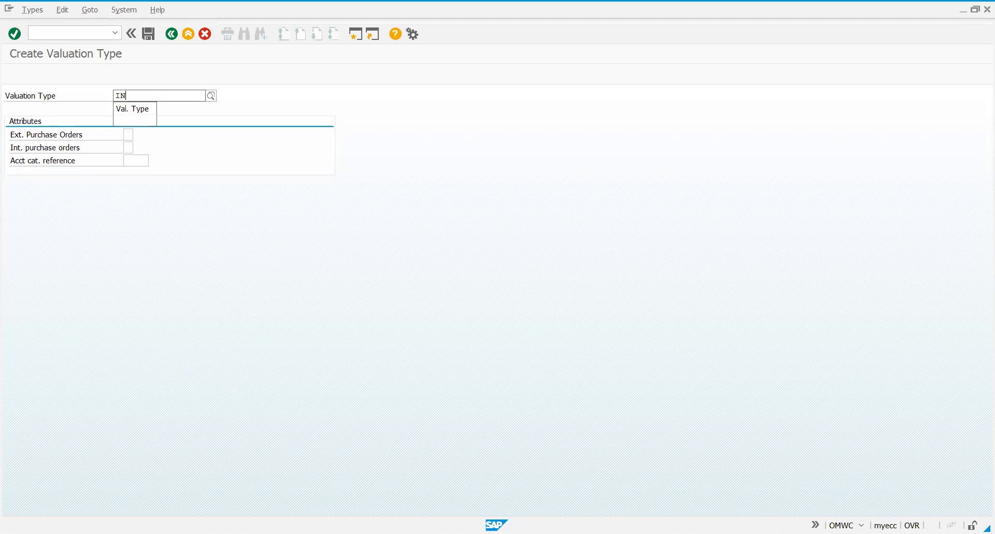
type("H_")
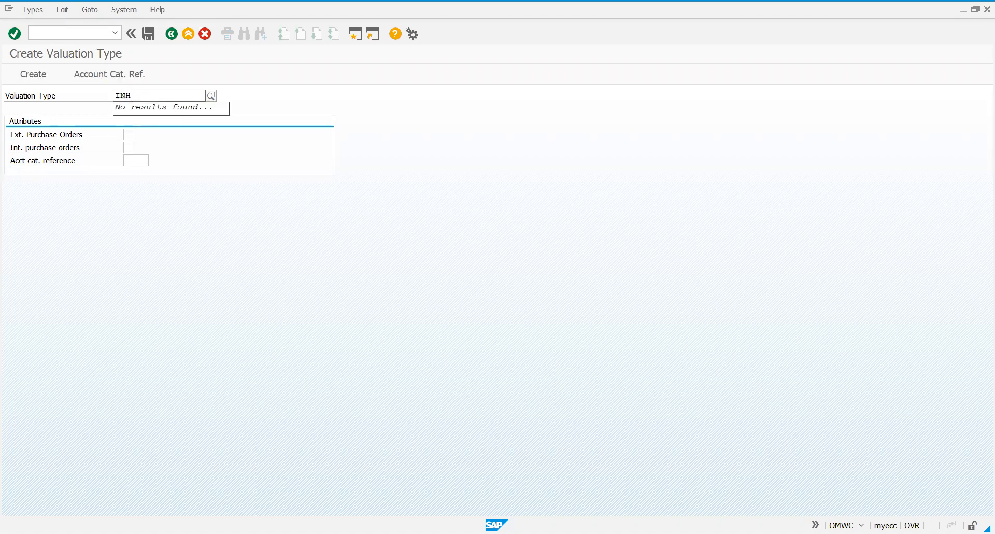
type("YIBP")
key("Return")
Set the valuation type's external purchase orders to 0 (not allowed) and internal purchase orders to 2 (allowed)
left_click(126, 133)
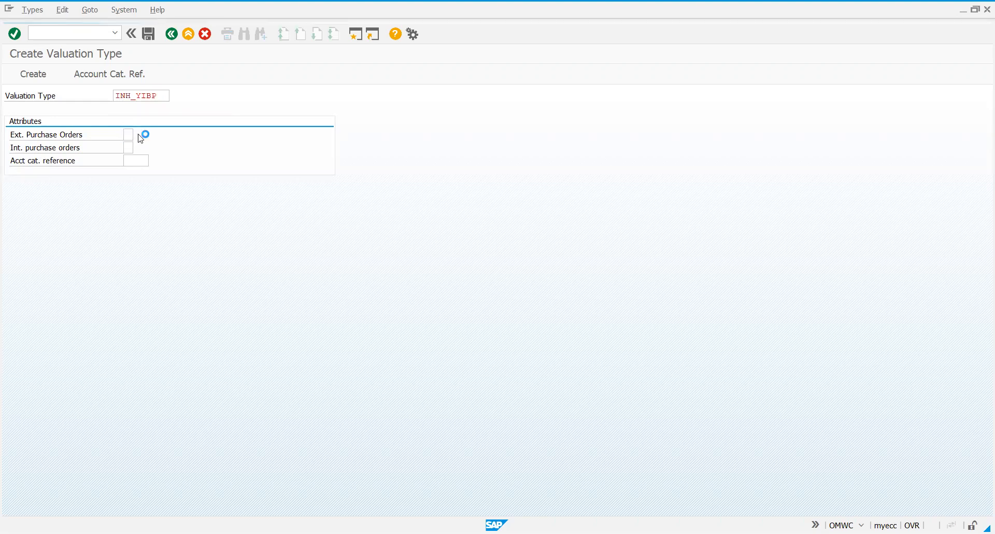
left_click(141, 134)
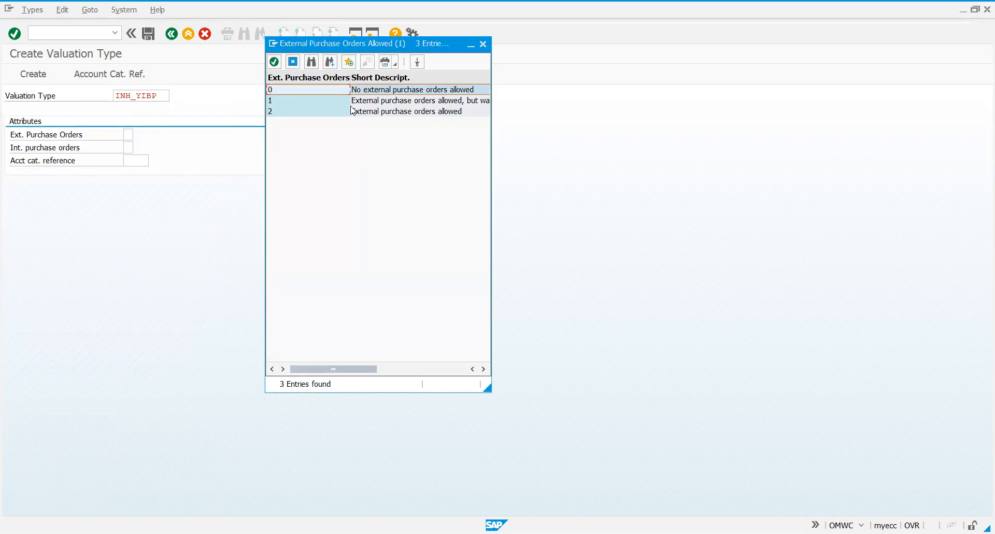
left_click(403, 91)
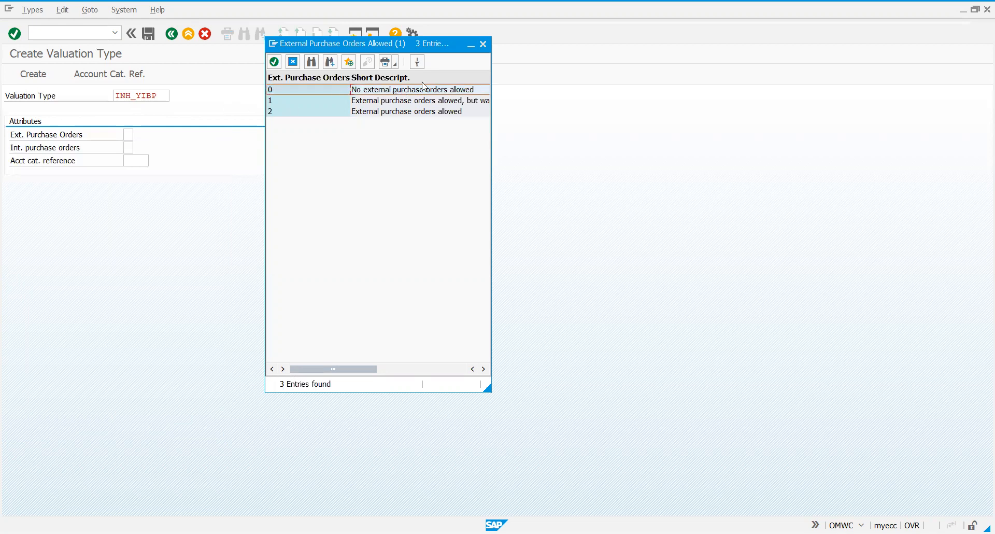
key("Return")
left_click(128, 147)
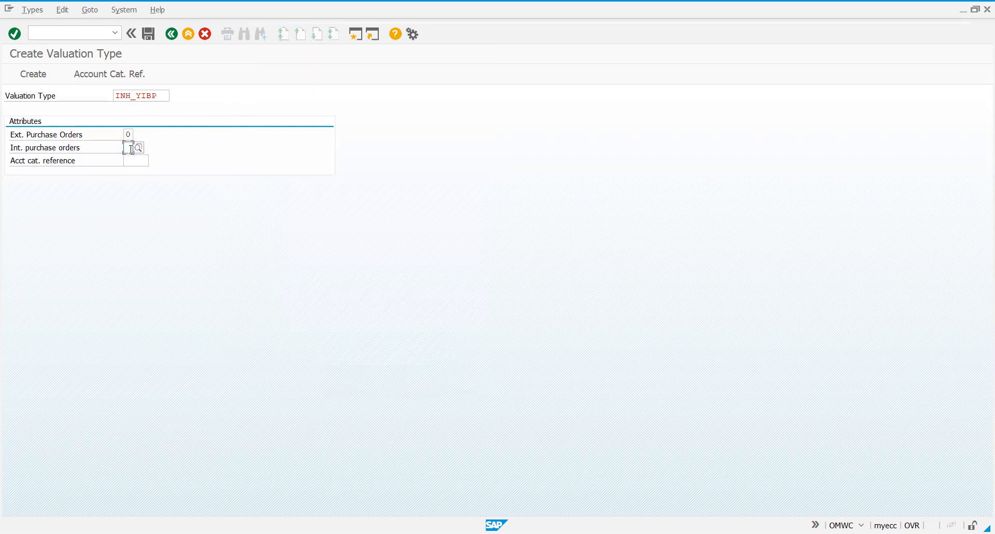
left_click(139, 149)
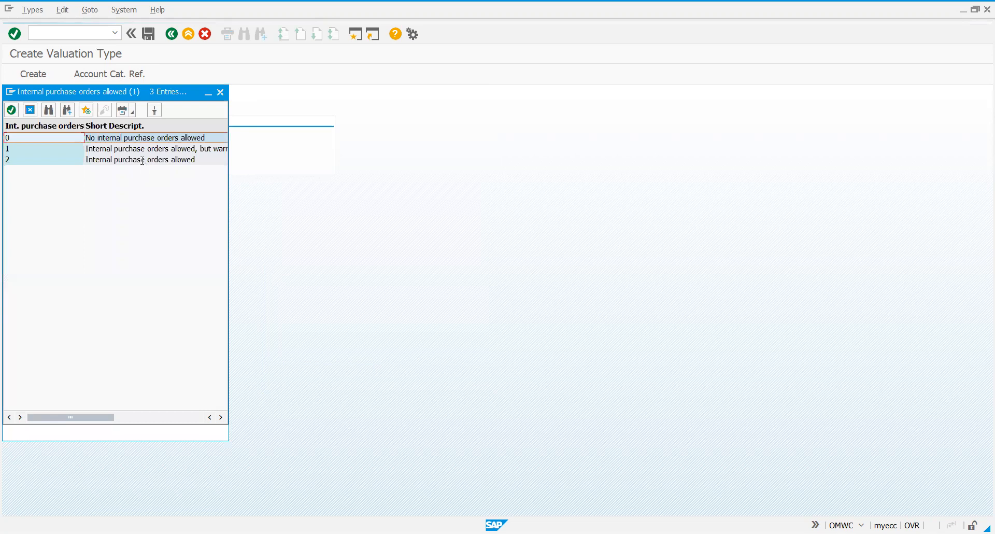
double_click(143, 160)
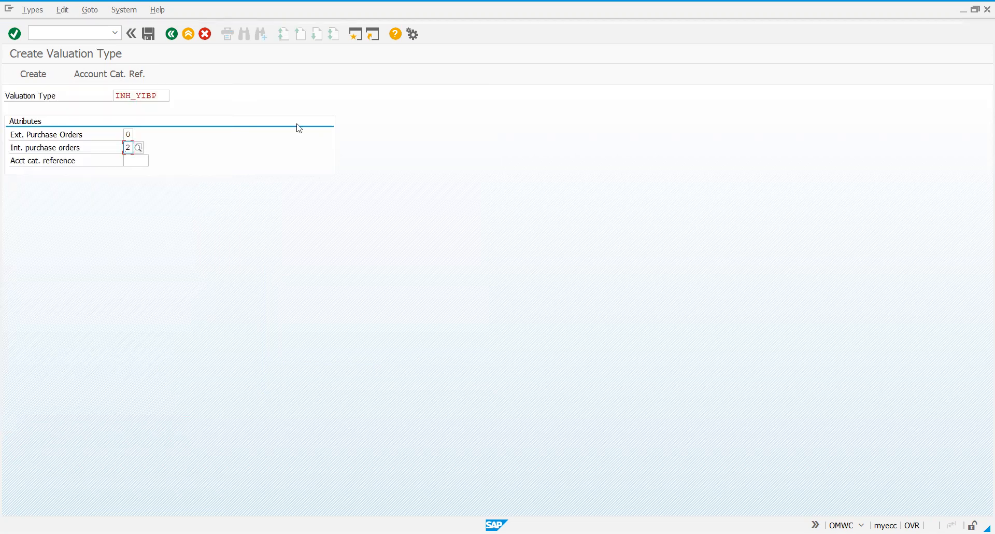
Assign account category reference 0001 (Reference for raw materials) to the valuation type and try to save it
left_click(141, 161)
left_click(154, 161)
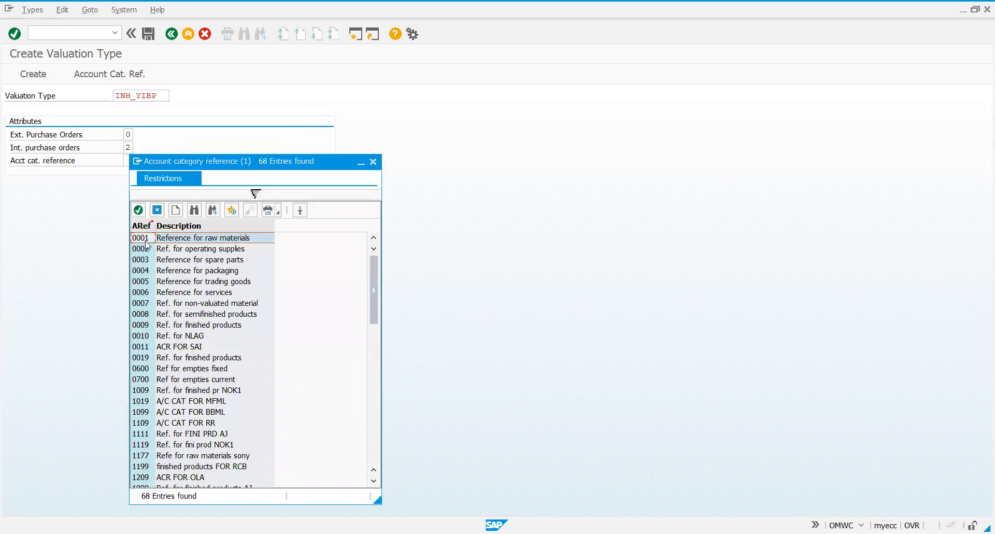
left_click(173, 242)
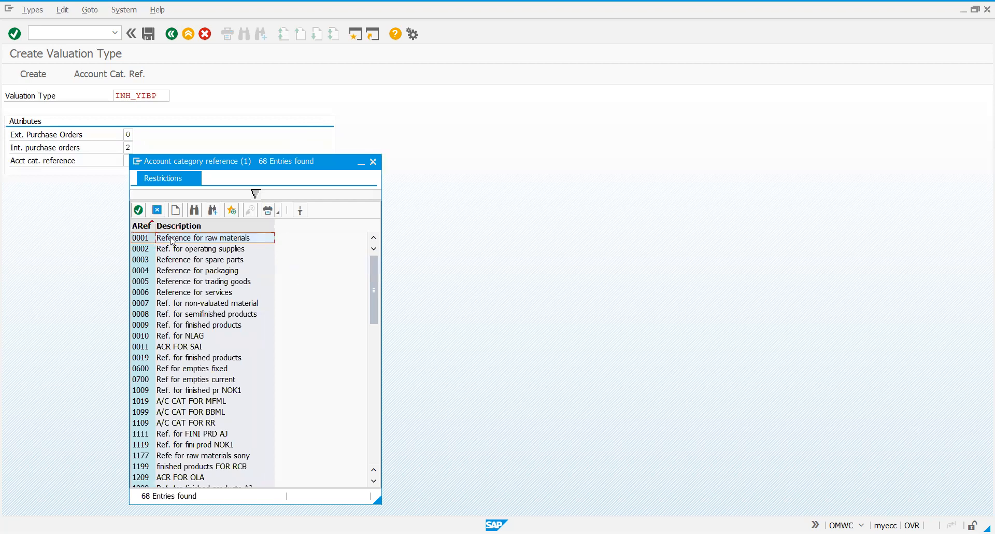
key("Return")
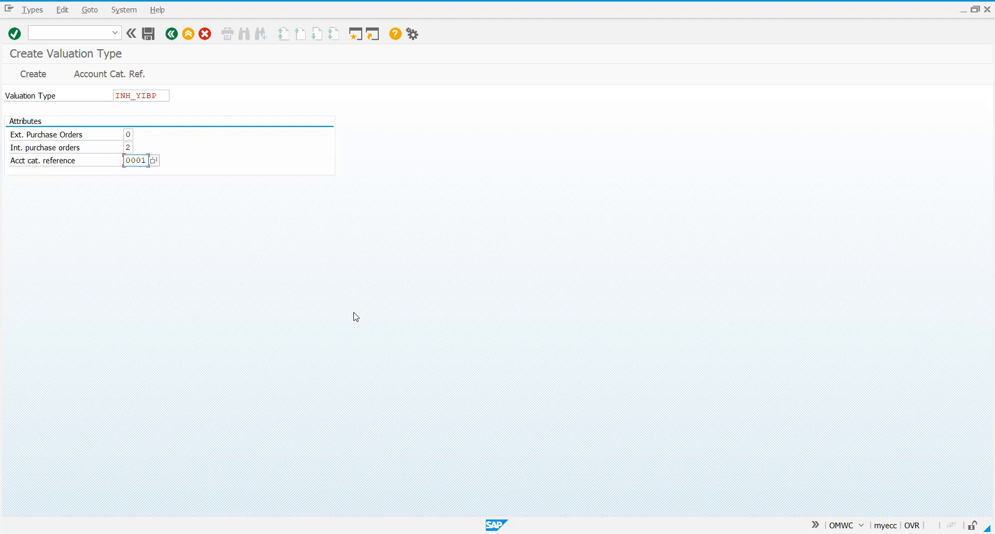
left_click(150, 34)
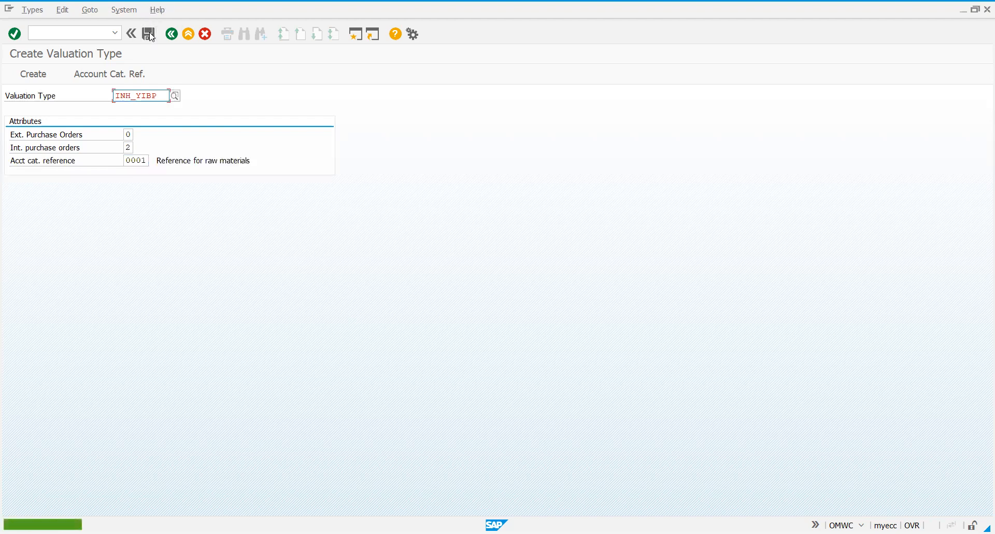
left_click(151, 40)
Return to the Global Valuation Types list and look through its entries for INH_YIBP
left_click(170, 35)
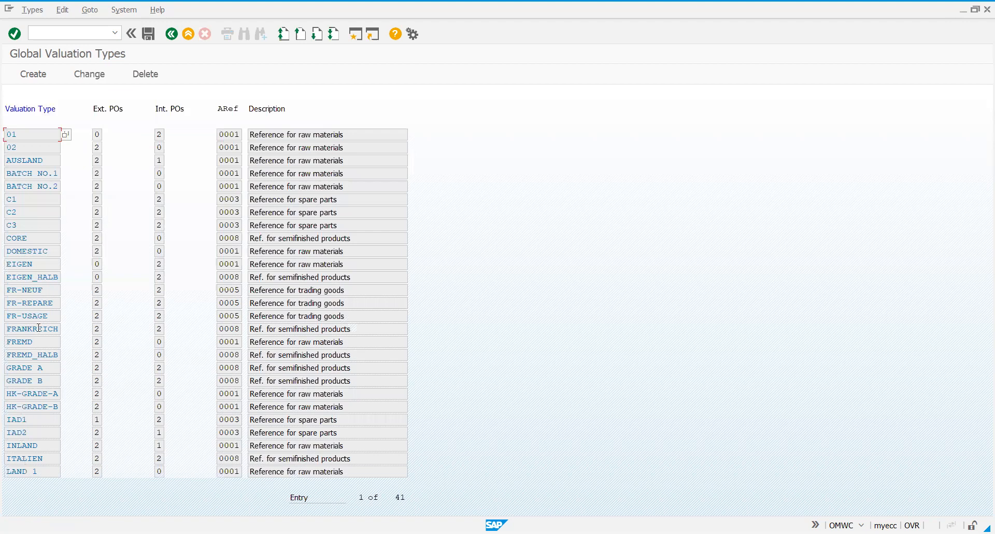
left_click(315, 36)
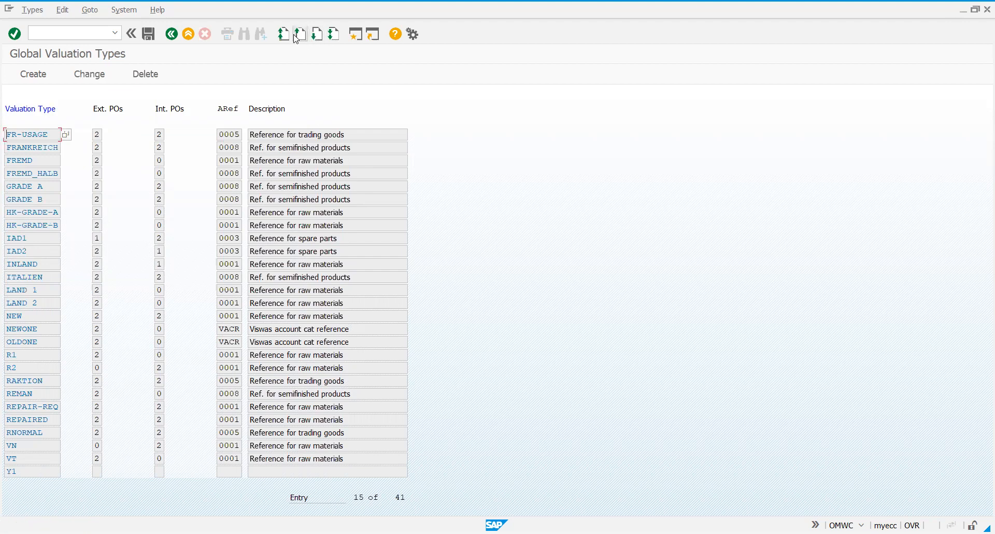
left_click(302, 36)
left_click(302, 36)
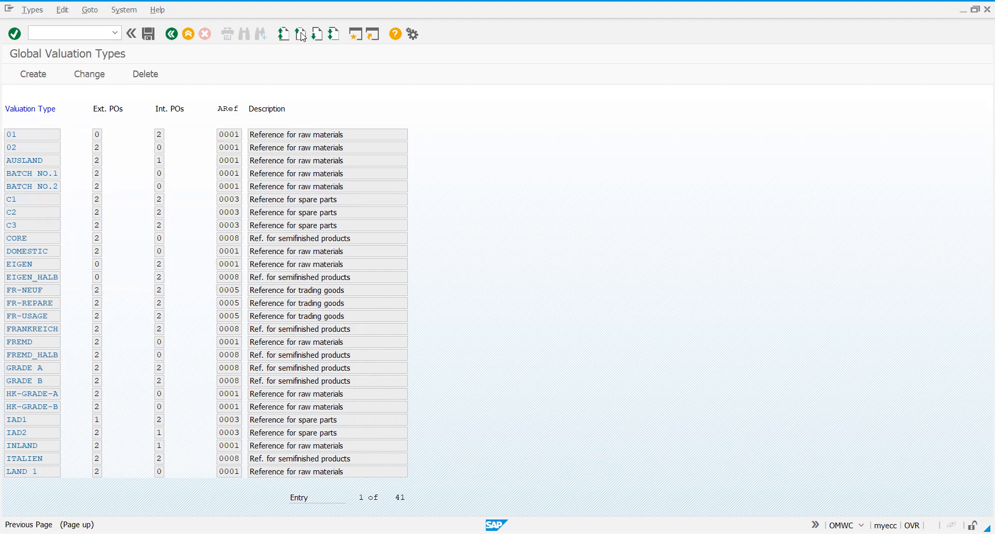
Reopen the valuation type creation form and try again to save INH_YIBP
left_click(44, 77)
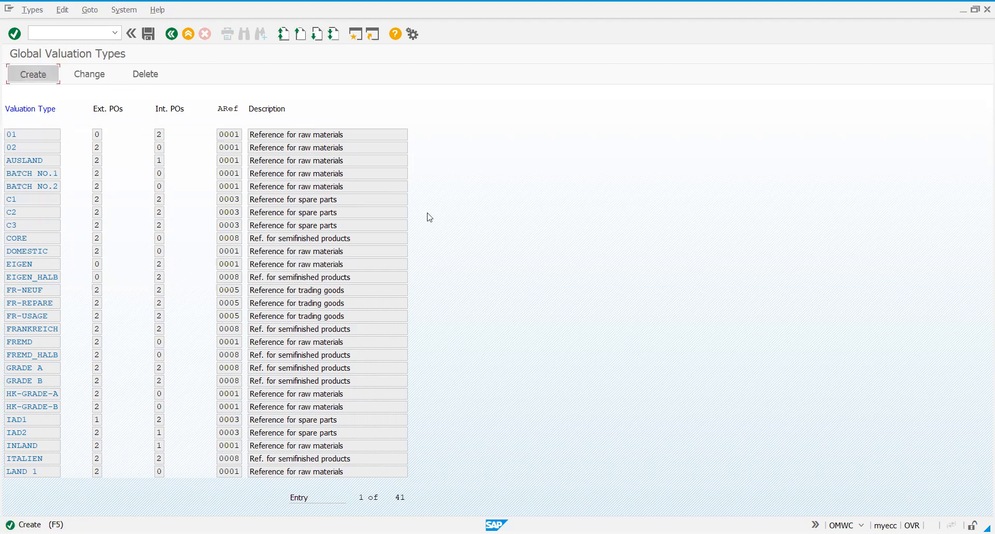
left_click(149, 34)
left_click(149, 34)
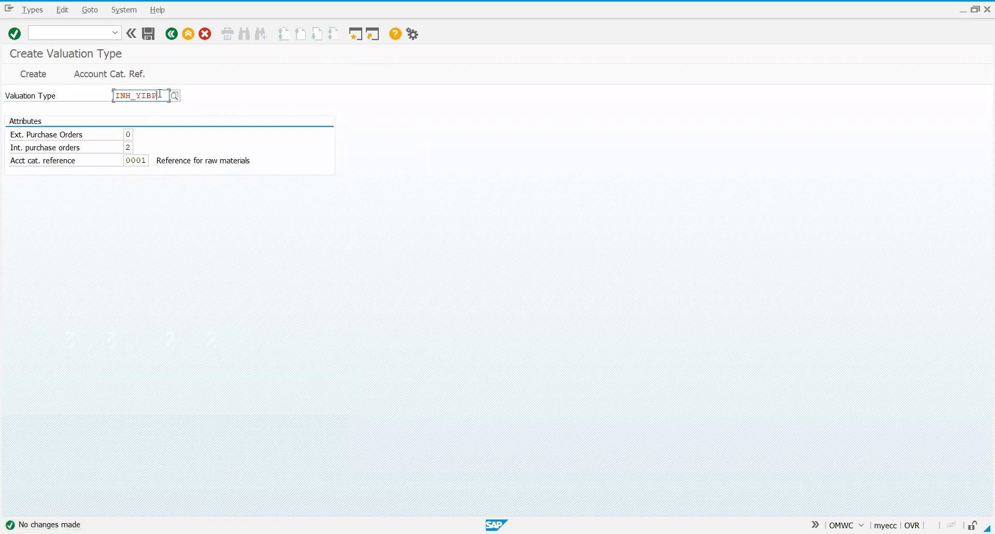
Change the valuation type name to IN_YIBP, then create and save it
key("BackSpace")
key("BackSpace")
key("BackSpace")
key("BackSpace")
key("BackSpace")
key("BackSpace")
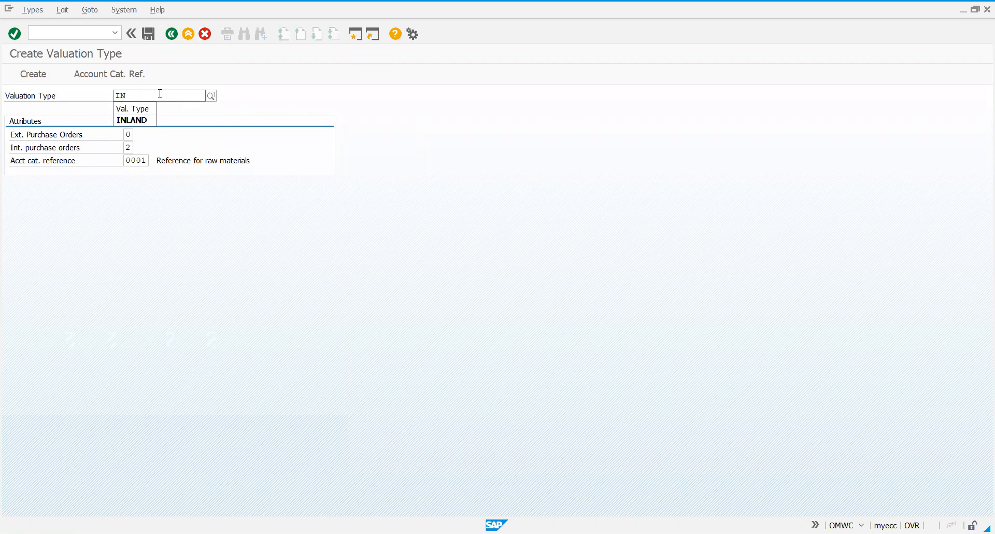
type("_YIB")
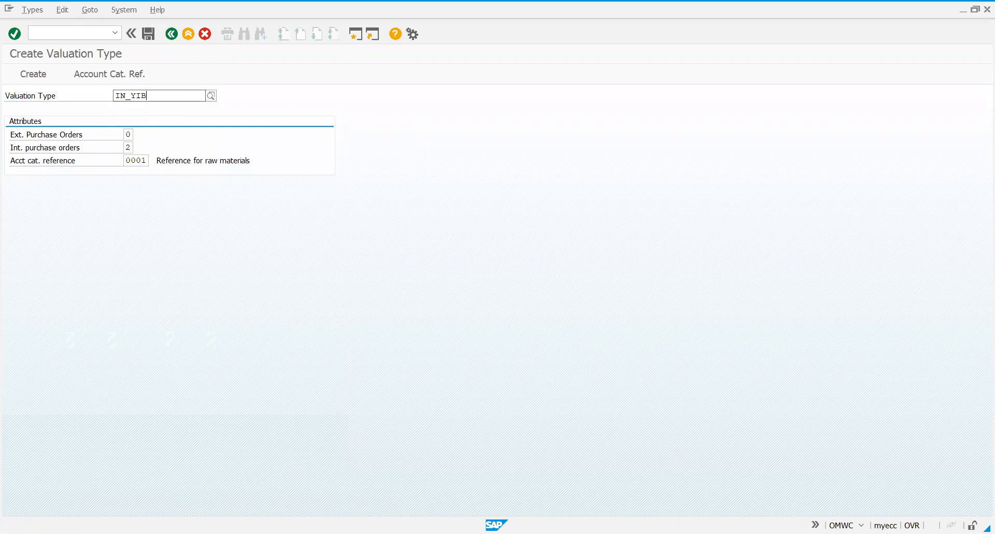
type("P")
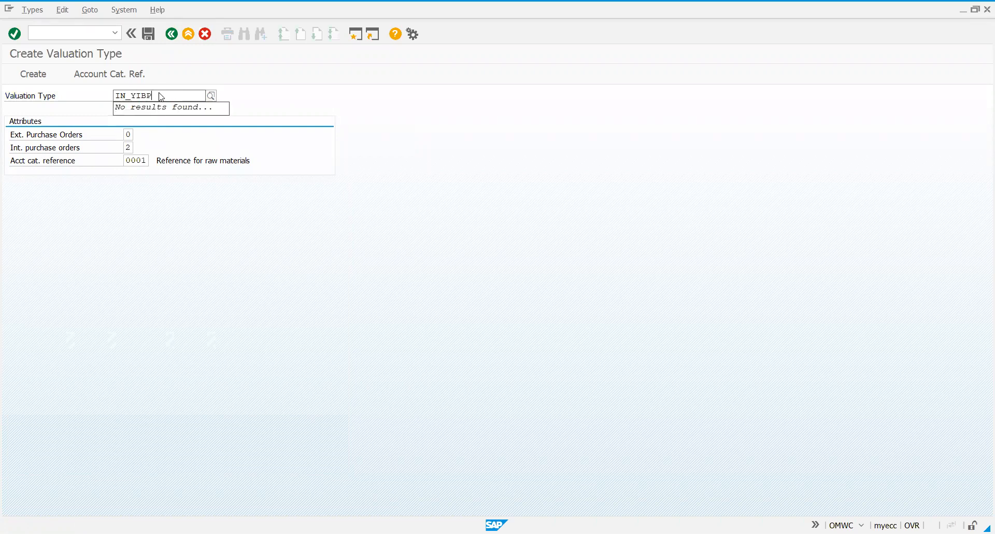
key("Return")
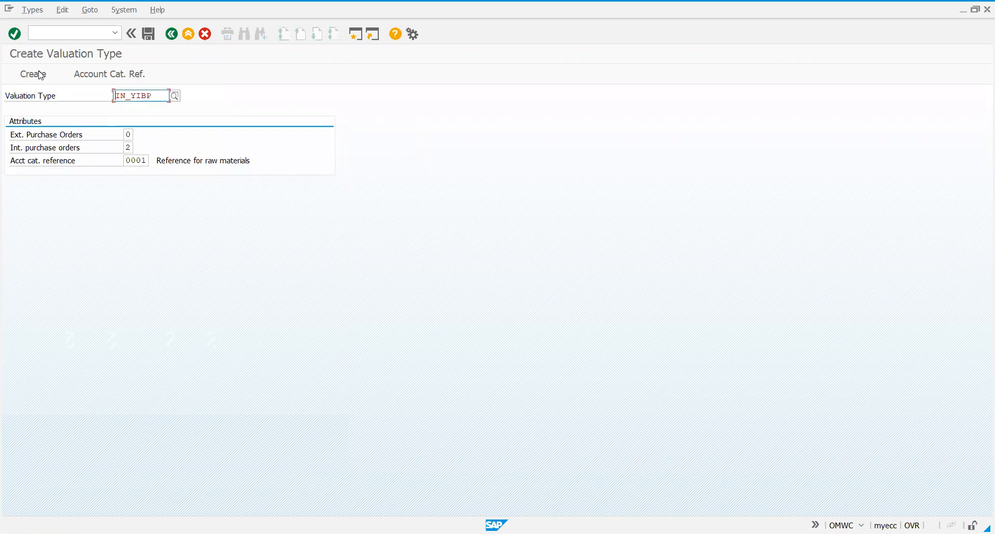
left_click(40, 76)
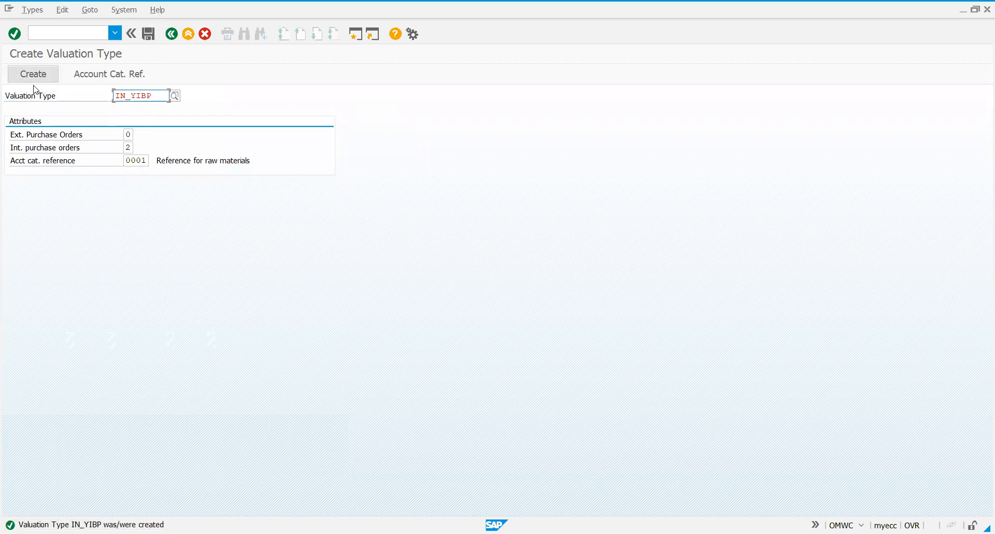
left_click(153, 37)
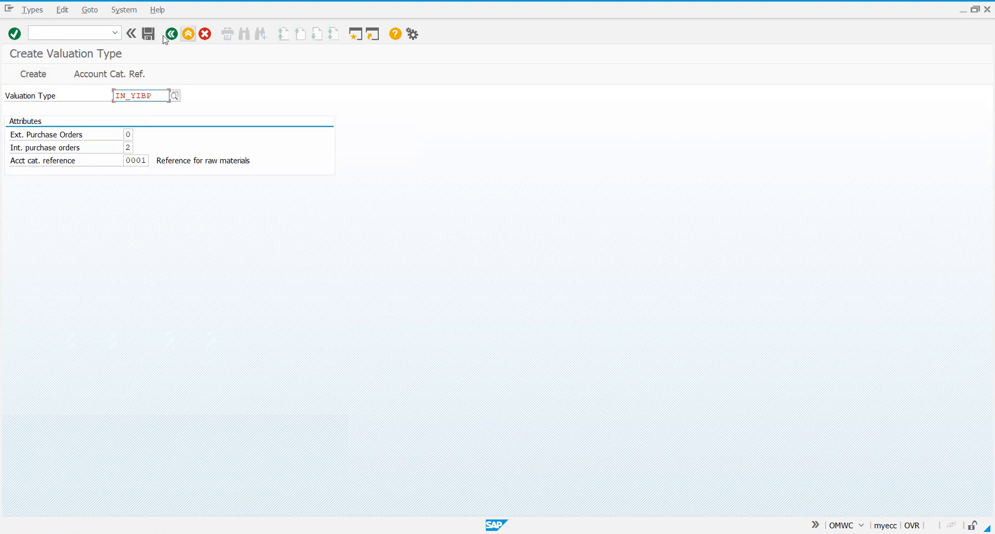
Return to the Global Valuation Types list and check the purchase order settings and account category reference of IN_YIBP
left_click(172, 36)
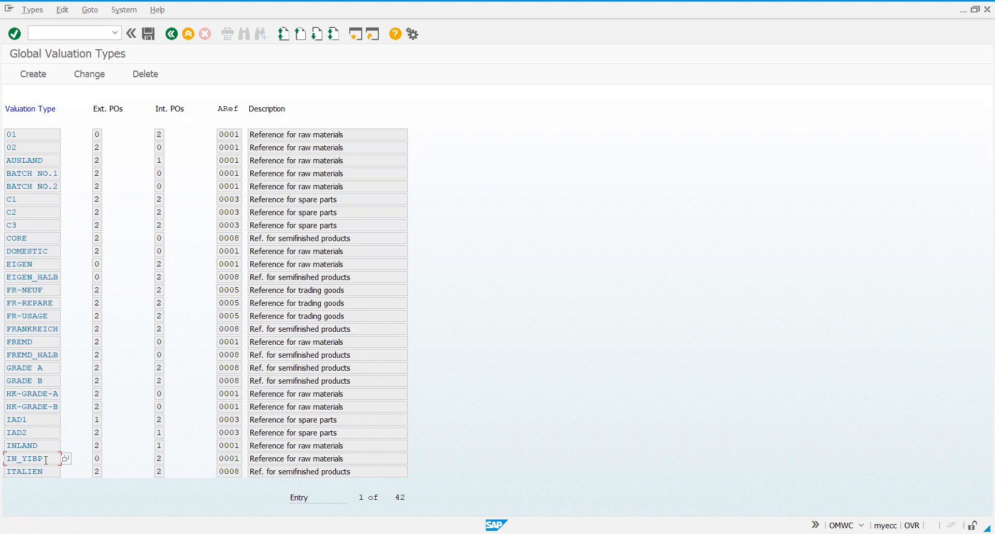
left_click(96, 458)
left_click(164, 457)
key("Tab")
key("Tab")
Start another global valuation type and name it EX_YIBP
left_click(29, 77)
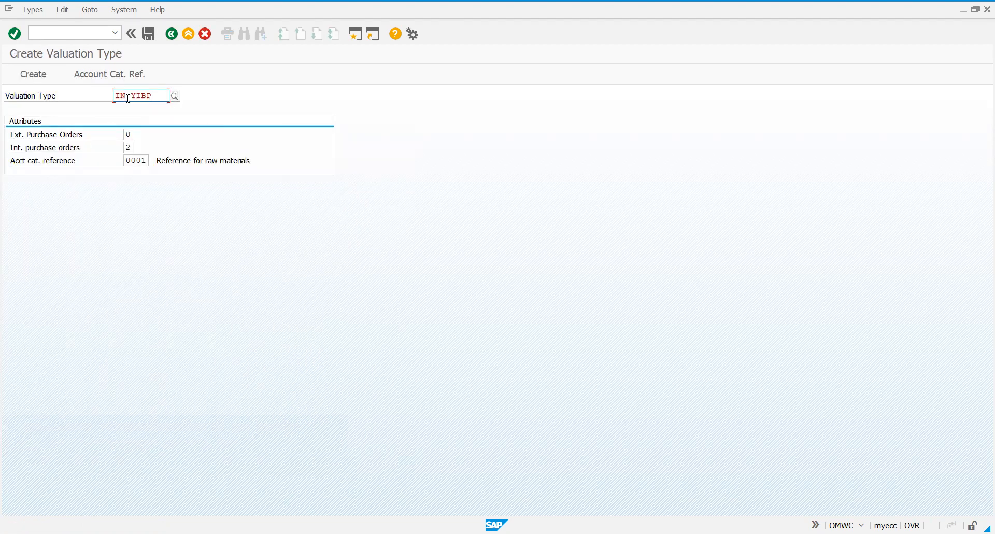
key("Delete")
key("Delete")
type("EX_")
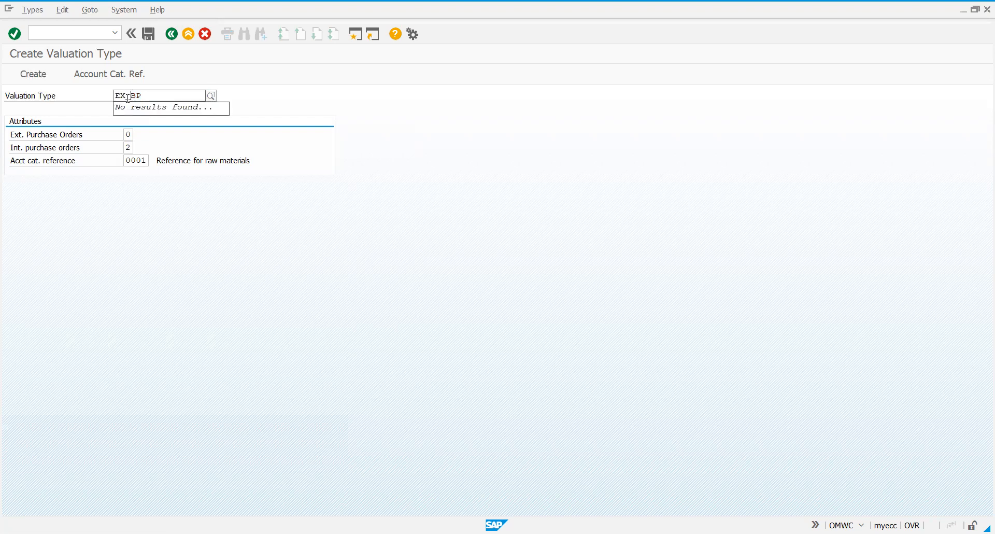
type("YIBP")
key("Return")
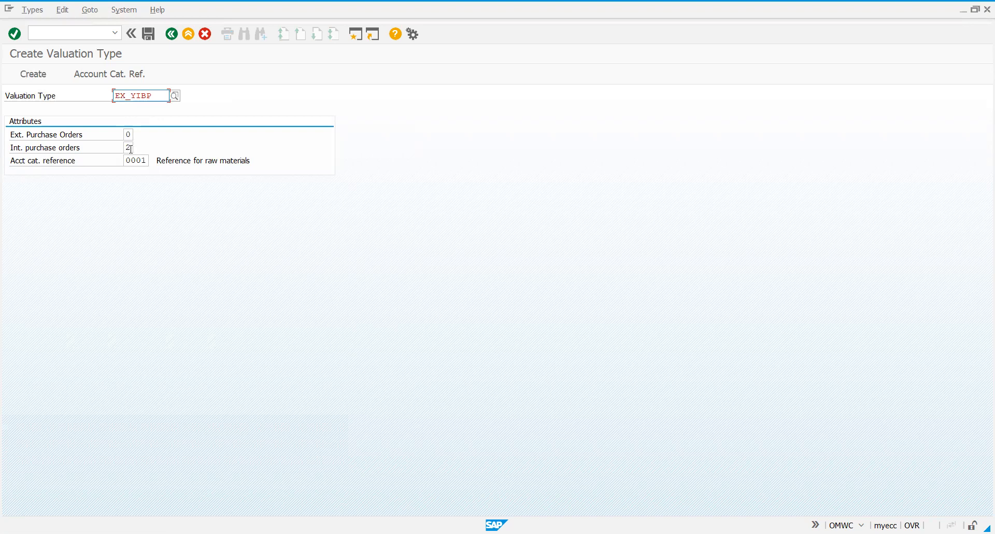
Create and save EX_YIBP with external purchase orders set to 2, internal purchase orders 0 and account category reference 0001
left_click(38, 79)
left_click(38, 79)
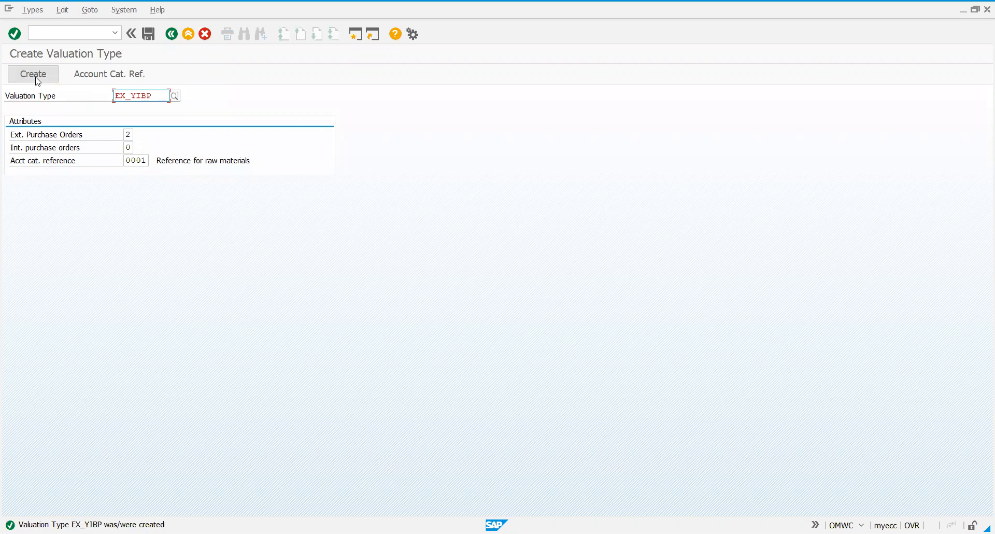
left_click(38, 81)
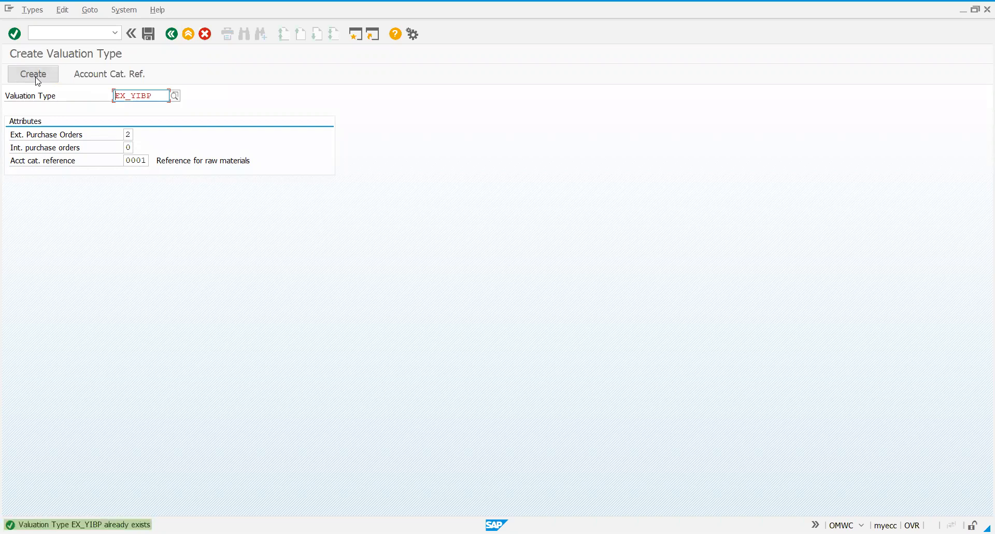
left_click(149, 35)
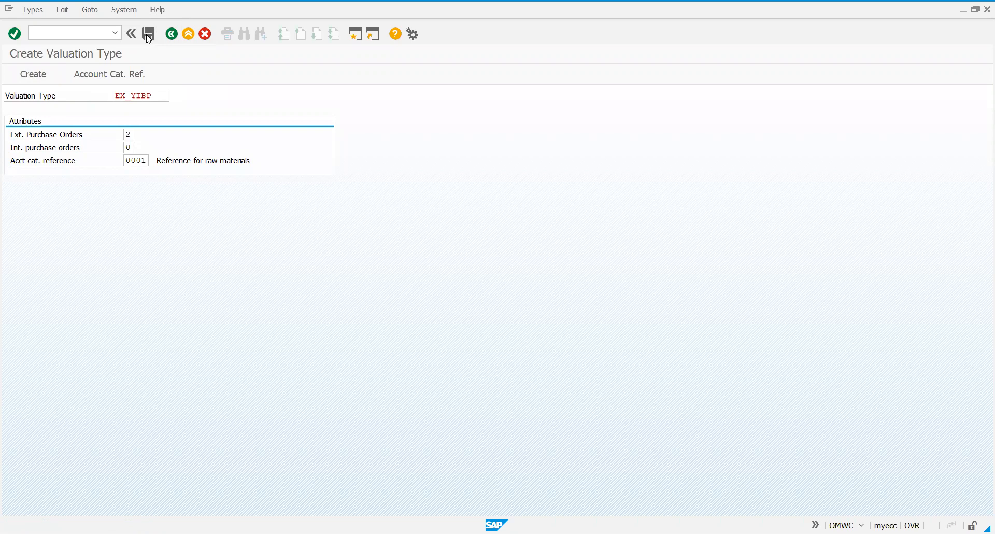
Return to the Global Valuation Types list, check the IN_YIBP and EX_YIBP entries, and save again
left_click(173, 34)
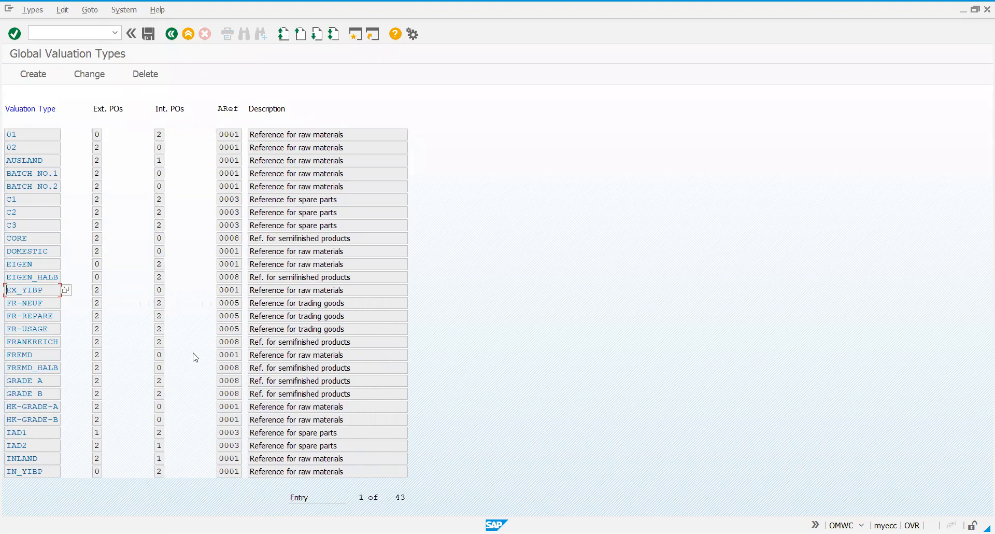
left_click(40, 472)
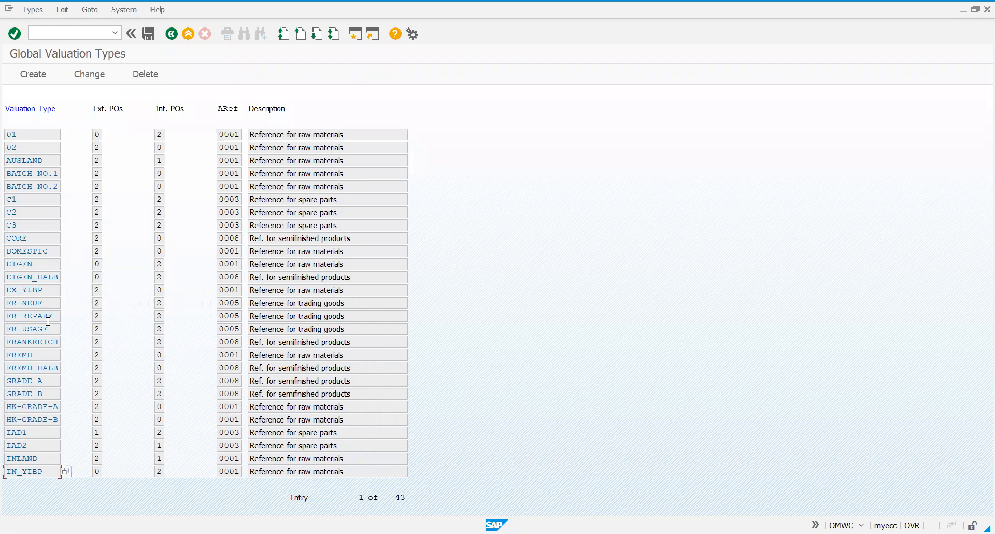
left_click(41, 291)
left_click(150, 40)
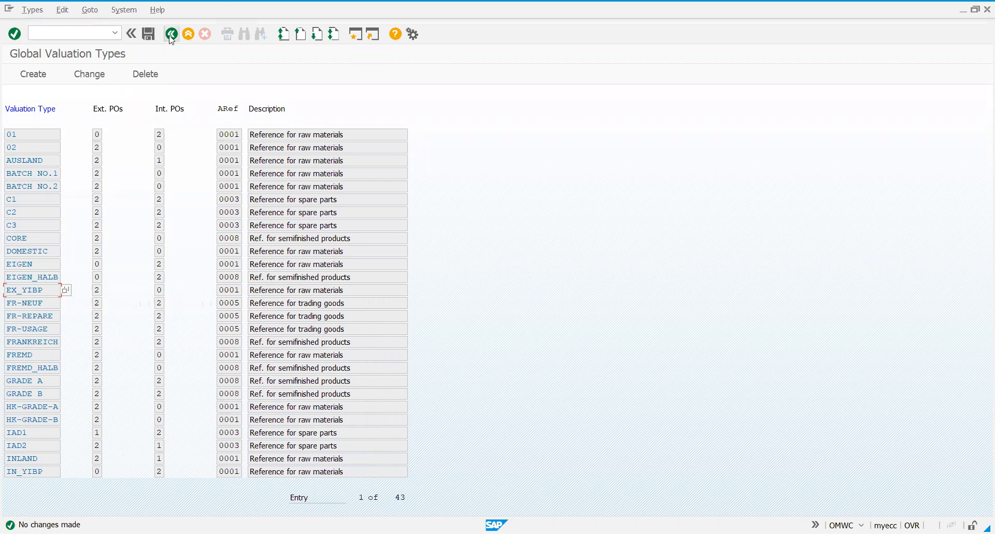
Start a new global valuation category Y with the description YIPL_SV
left_click(171, 35)
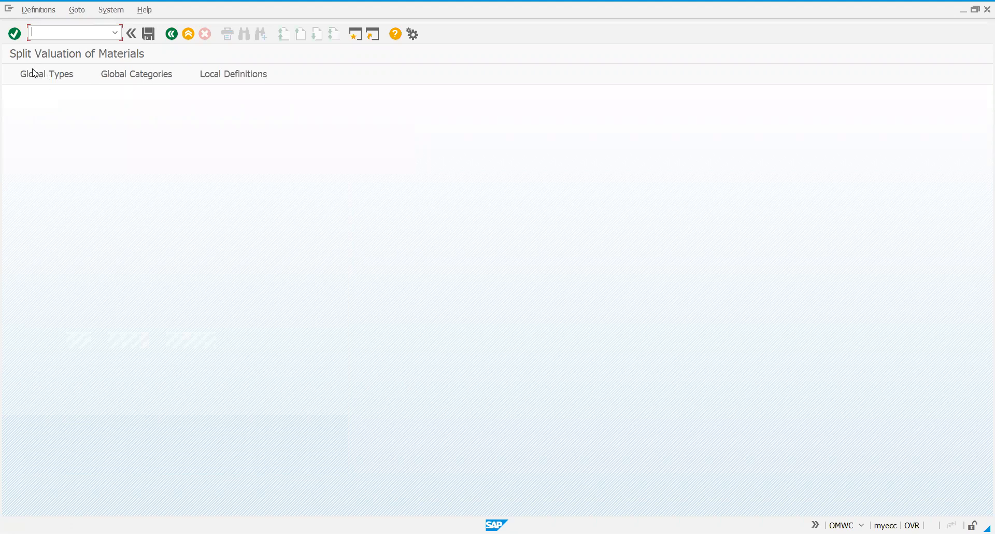
left_click(156, 78)
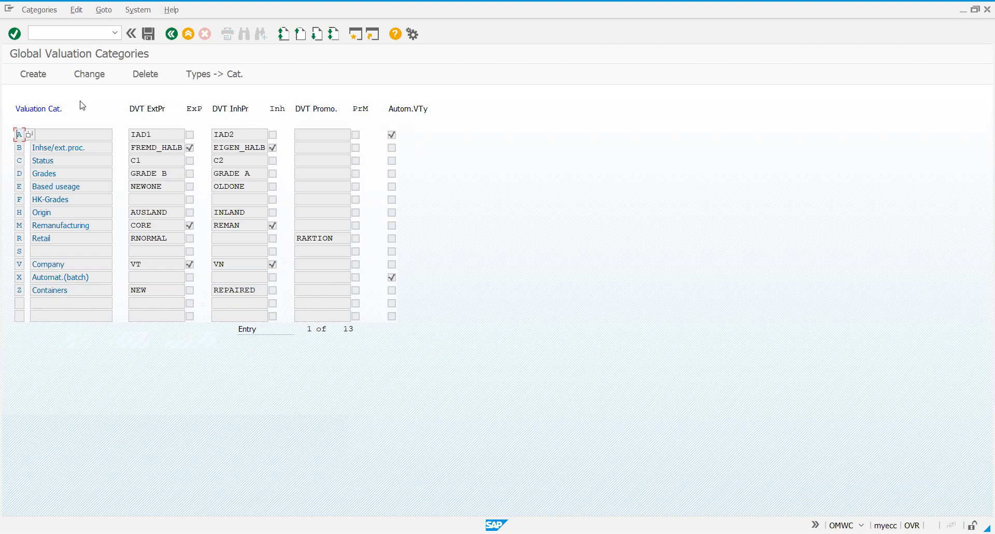
left_click(41, 77)
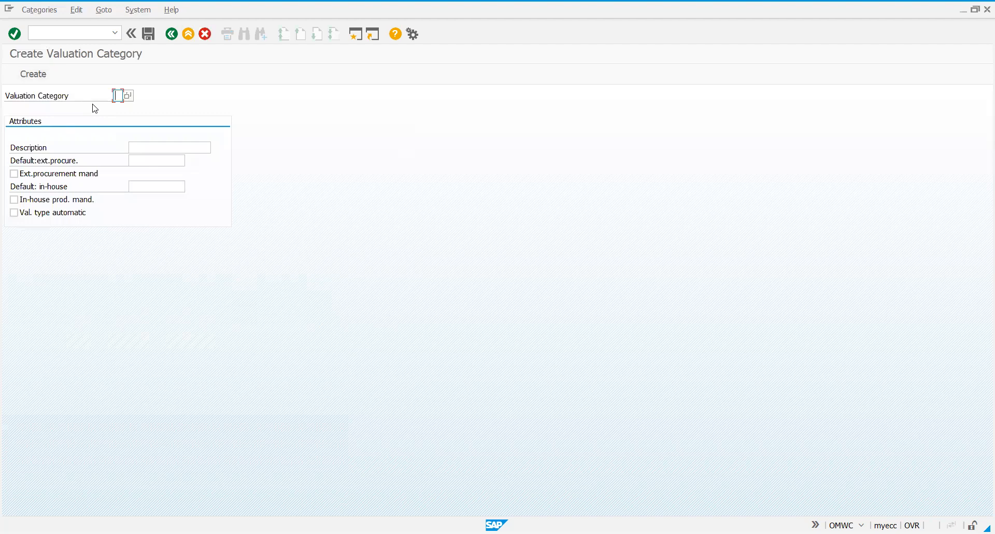
type("Y")
left_click(148, 145)
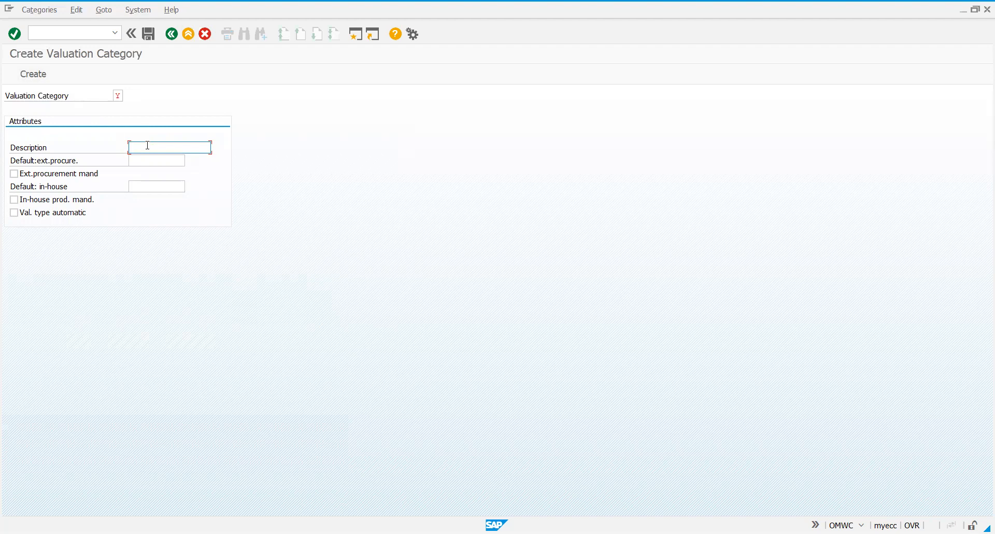
type("YIPL_SV")
Set the category's default external procurement type to EX_YIBP and make external procurement mandatory
left_click(135, 158)
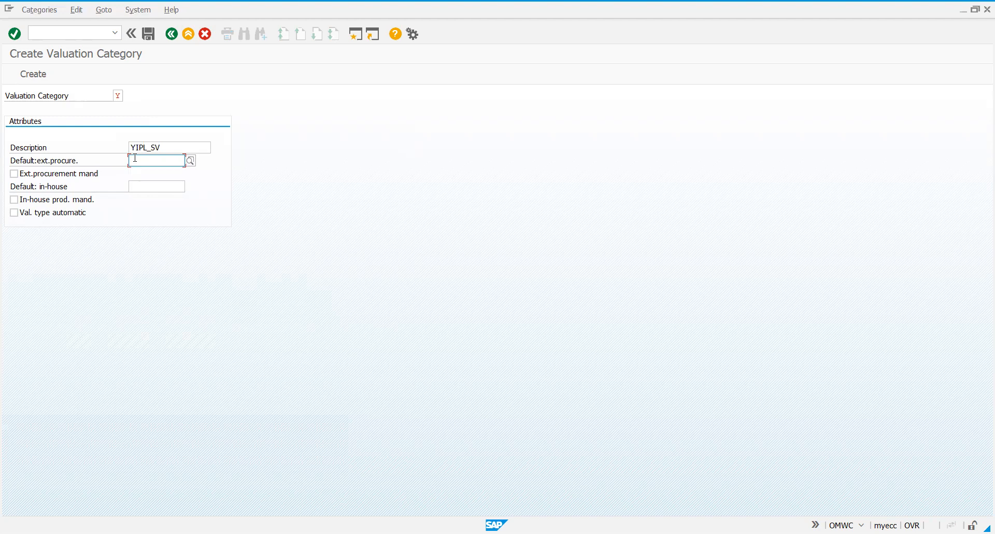
type("EX_")
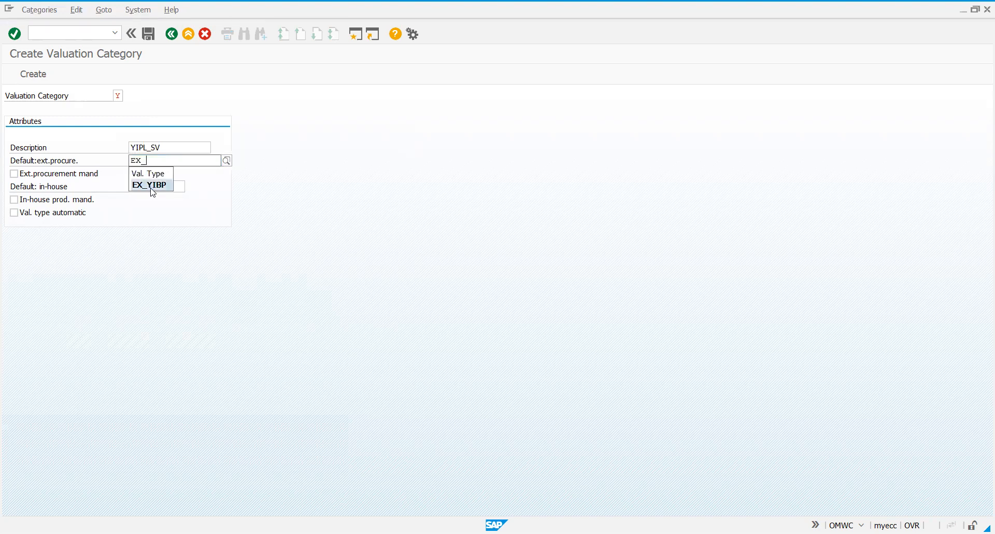
left_click(152, 186)
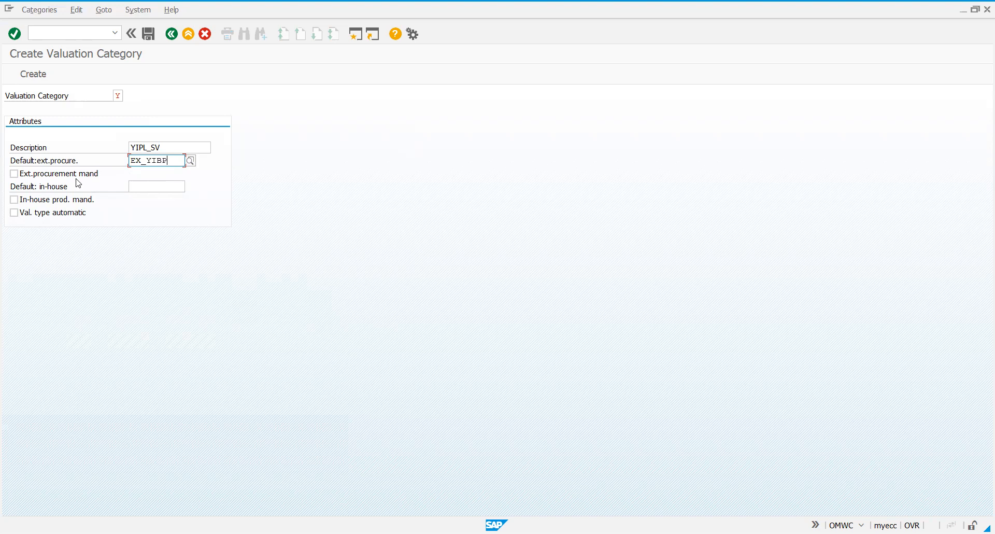
left_click(20, 177)
Set the category's default in-house type to IN_YIBP and make in-house production mandatory
left_click(133, 186)
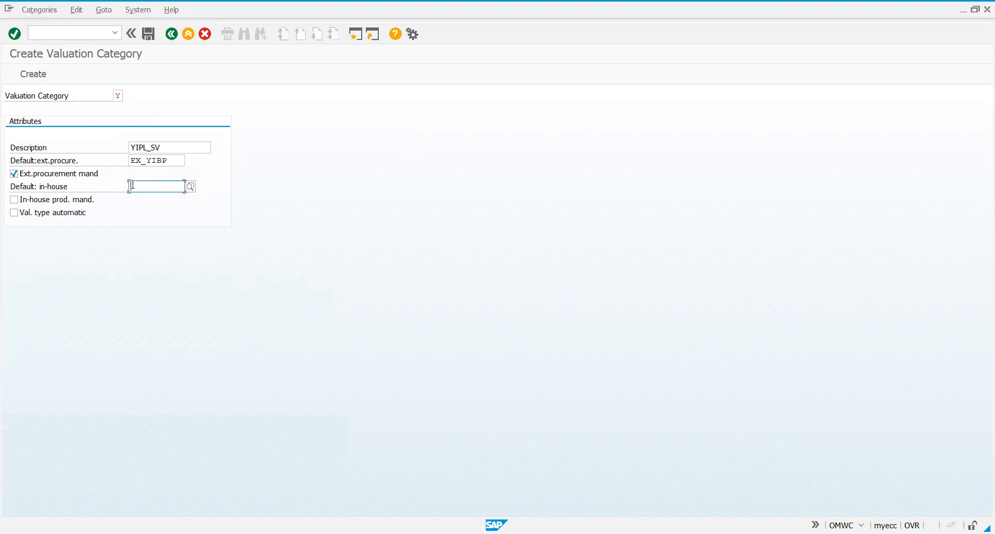
type("IN")
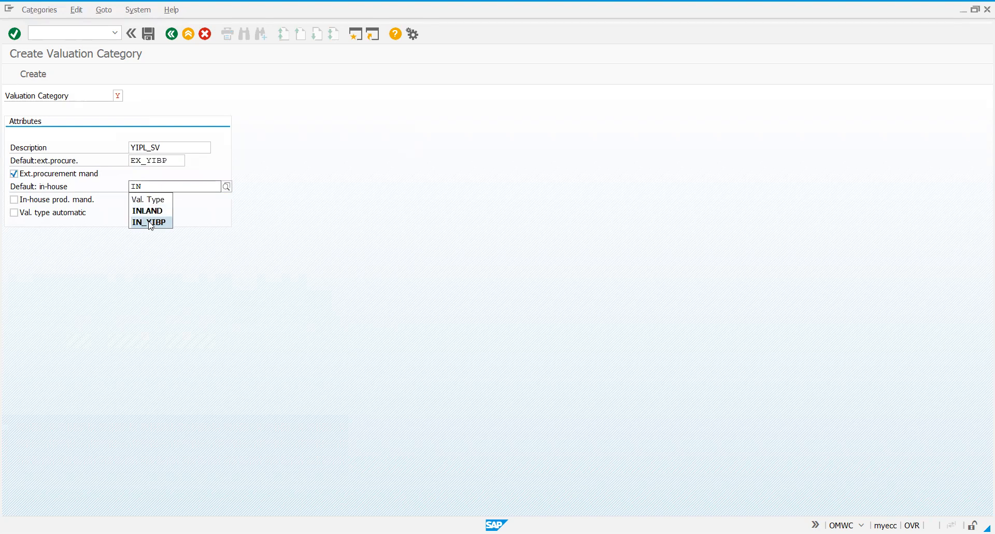
left_click(150, 222)
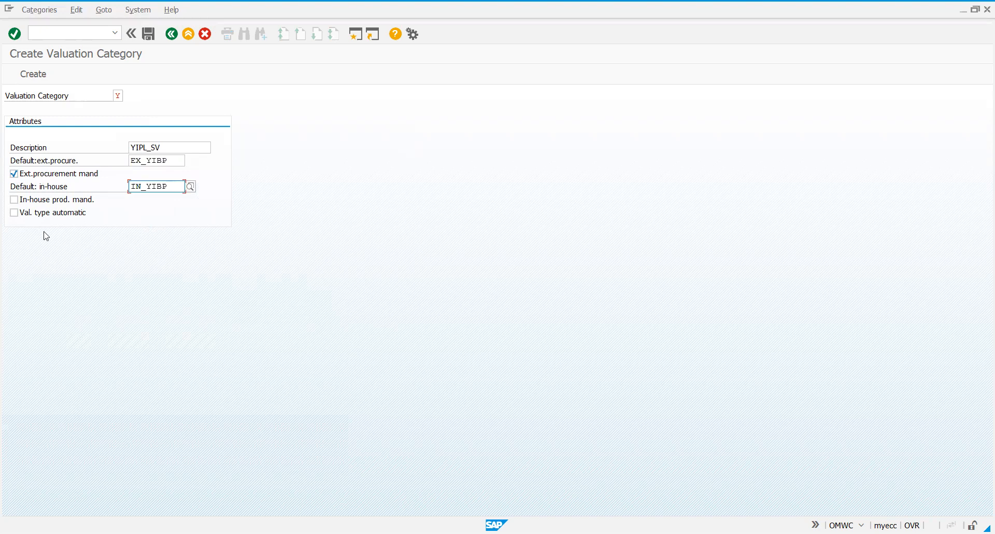
left_click(15, 200)
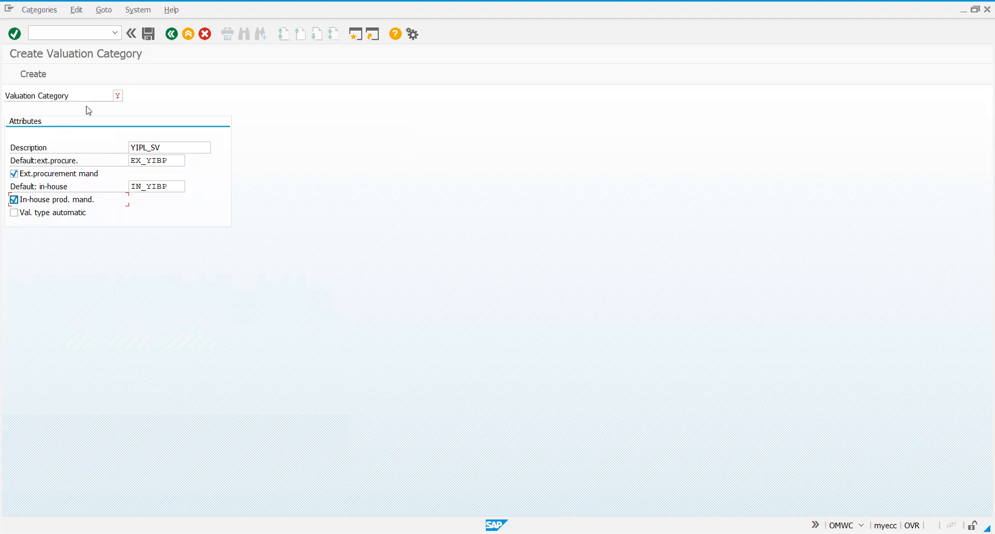
Create and save valuation category Y, and return to the Global Valuation Categories list
left_click(33, 76)
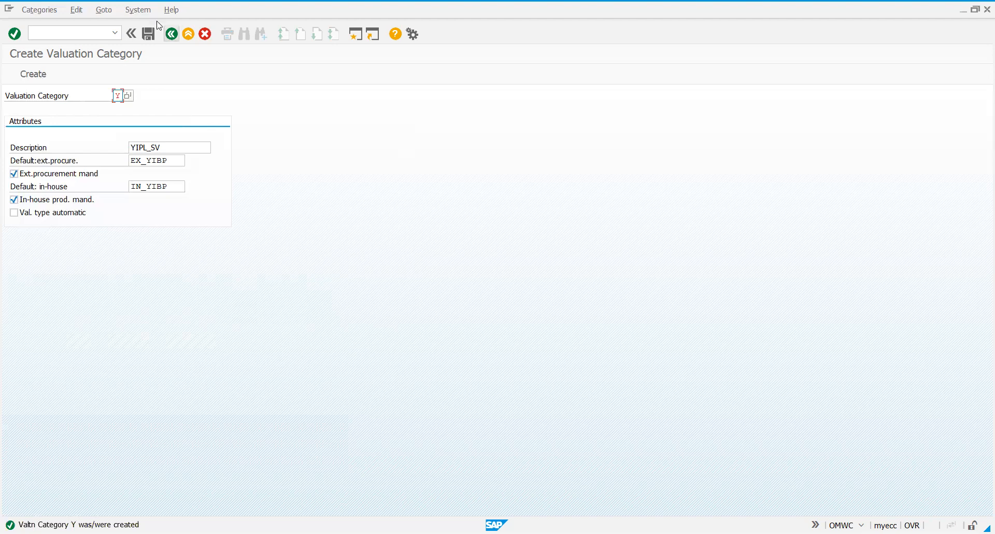
left_click(147, 36)
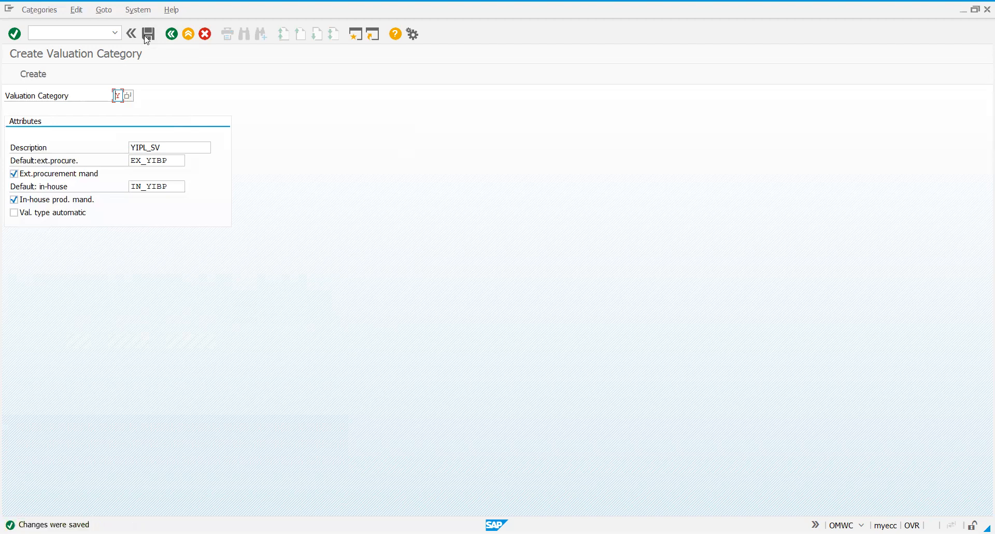
left_click(172, 35)
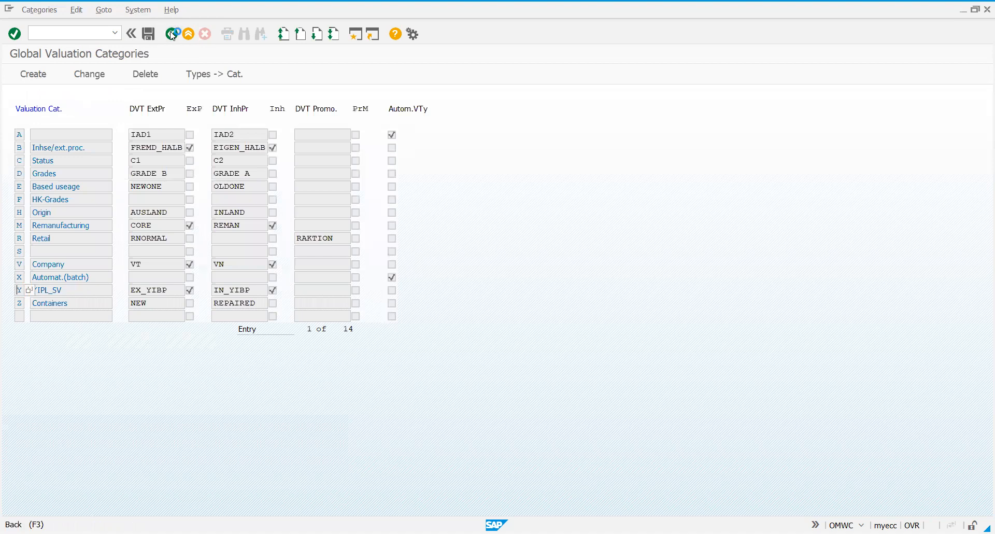
Review the Global Valuation Types list, dismiss the valuation area 1011 dialog, and reopen the Global Valuation Categories list
left_click(172, 35)
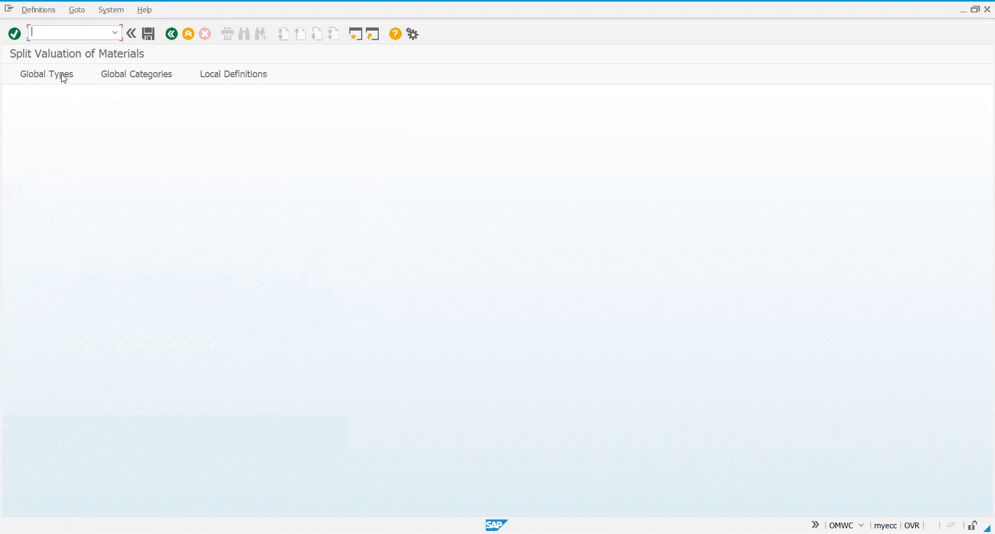
left_click(64, 75)
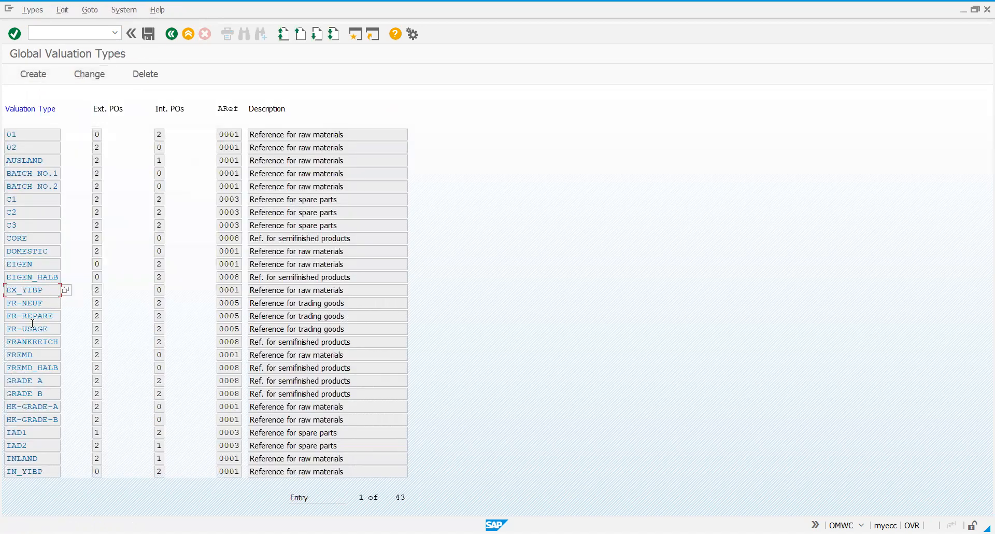
left_click(173, 36)
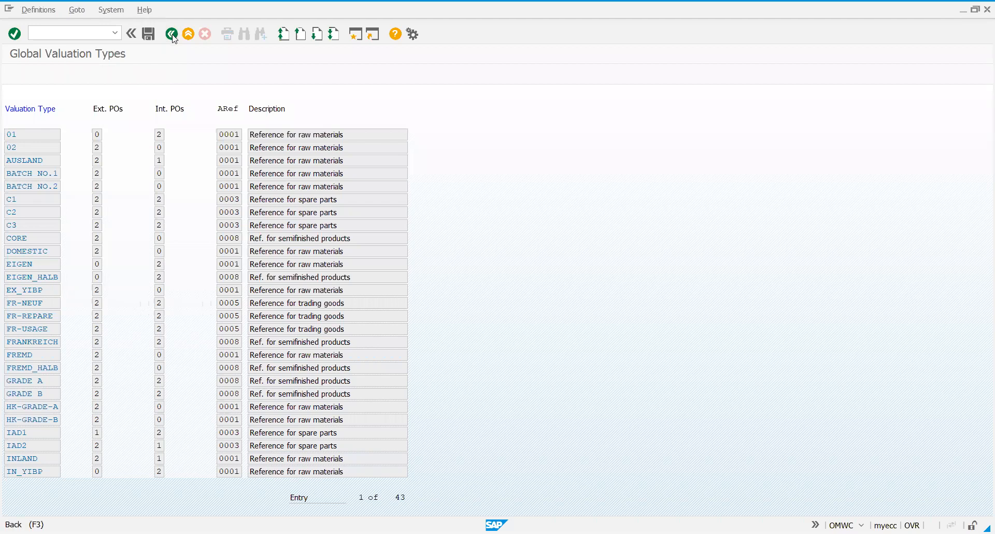
left_click(172, 36)
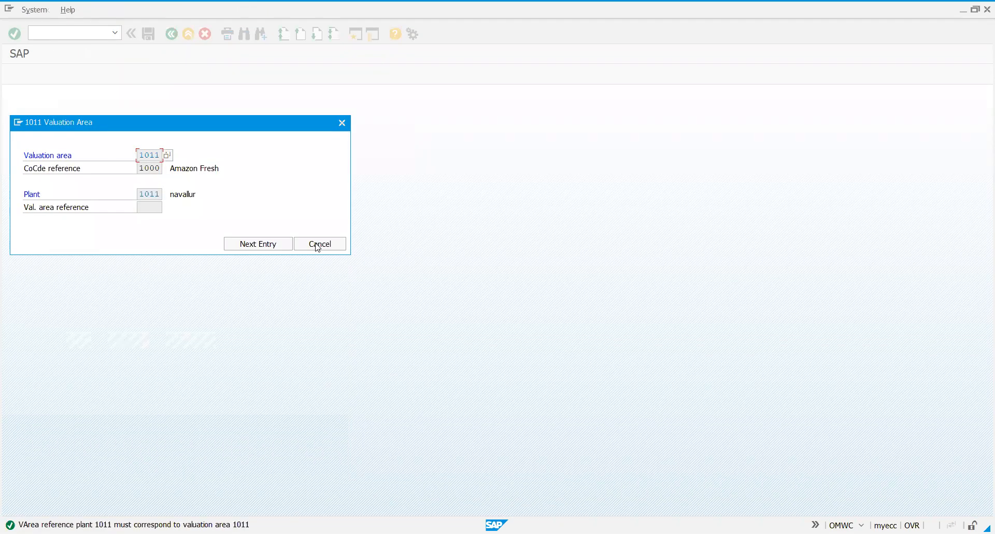
left_click(316, 246)
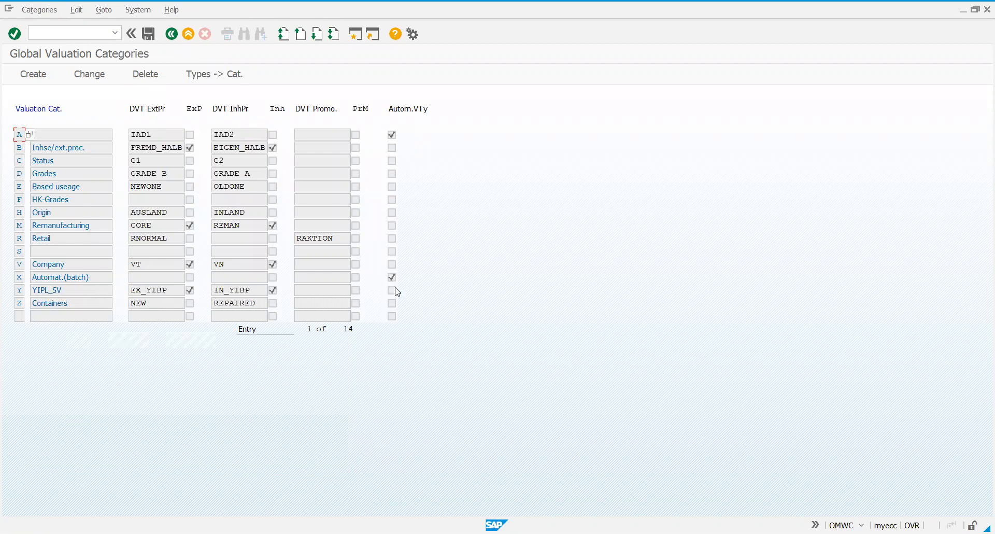
Try to enable automatic valuation type determination for category Y (YIPL_SV), save, and return to the categories list
left_click(60, 289)
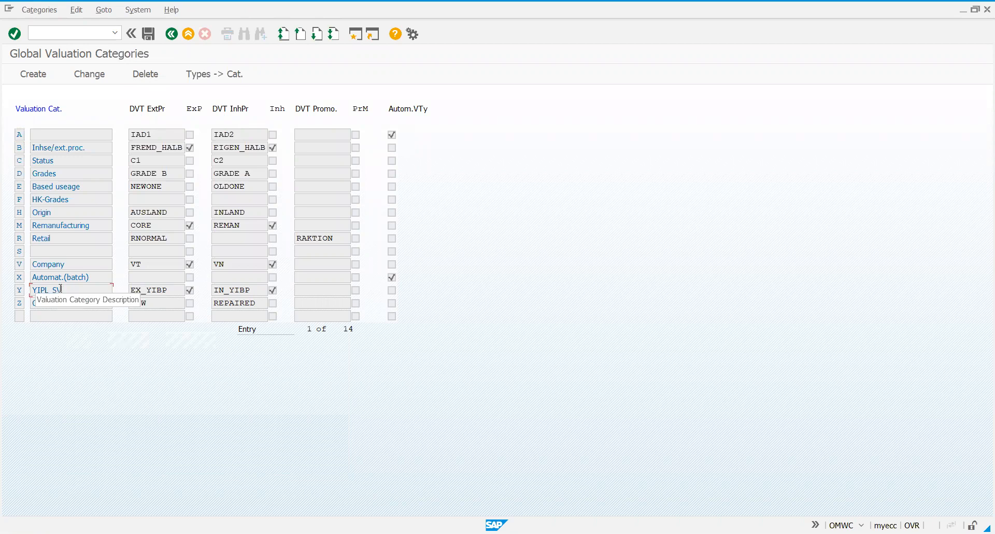
left_click(22, 288)
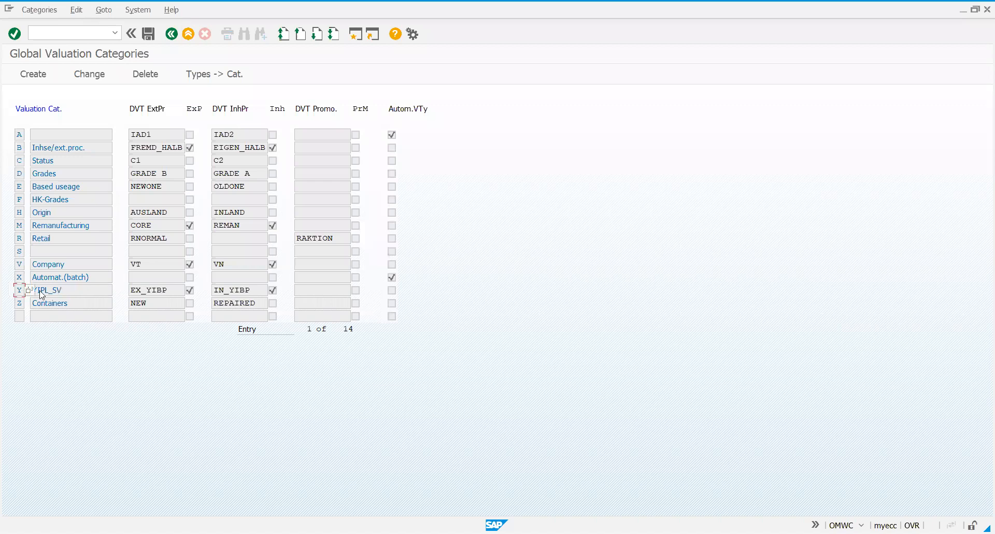
left_click(90, 78)
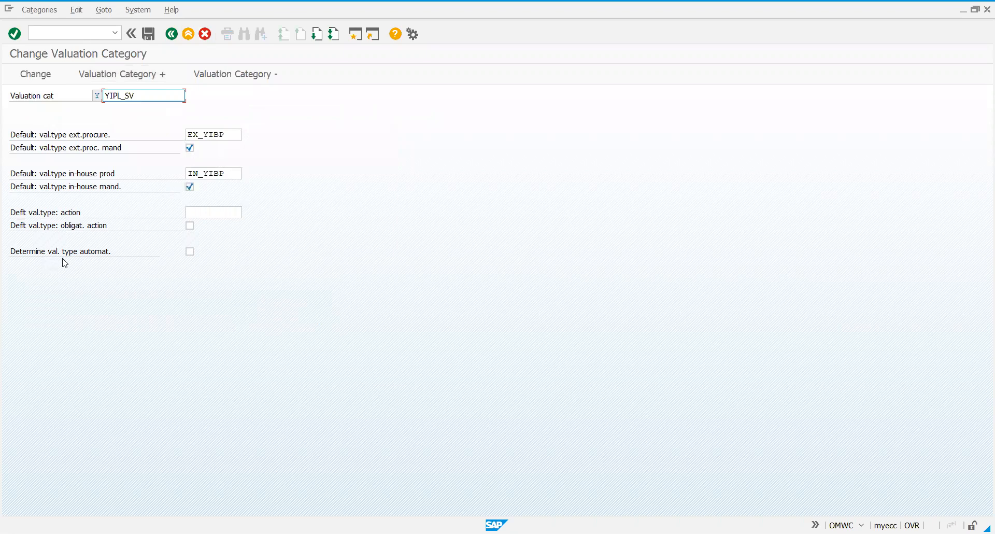
left_click(190, 253)
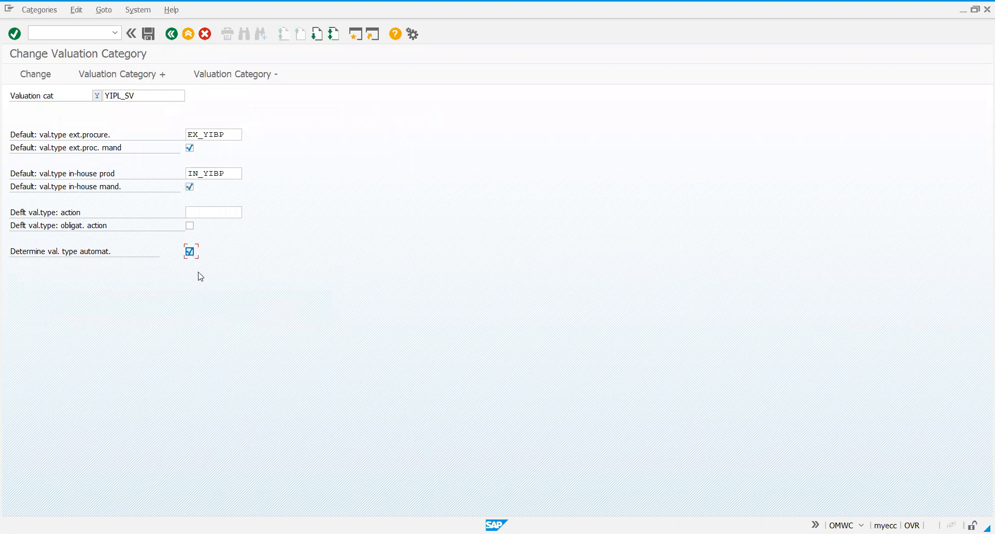
left_click(149, 34)
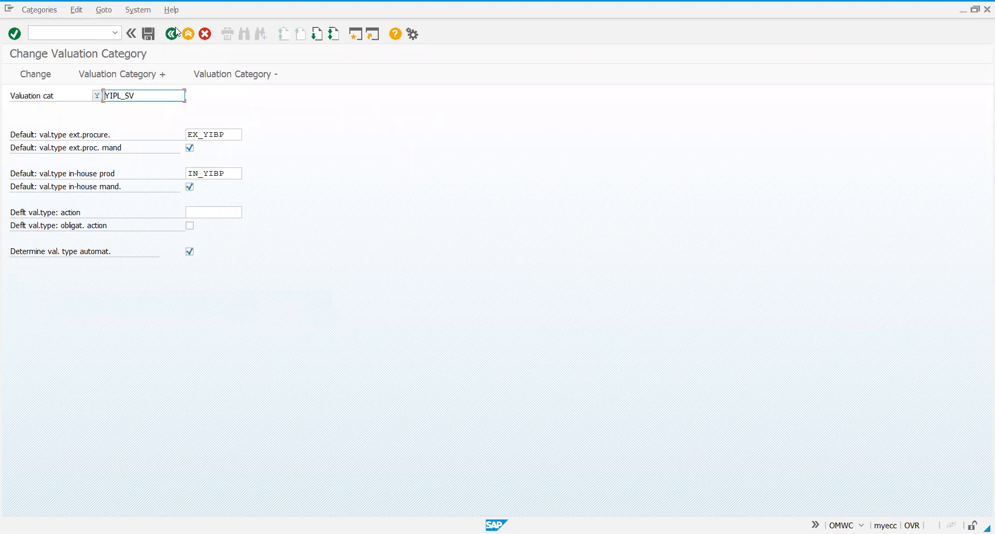
left_click(171, 34)
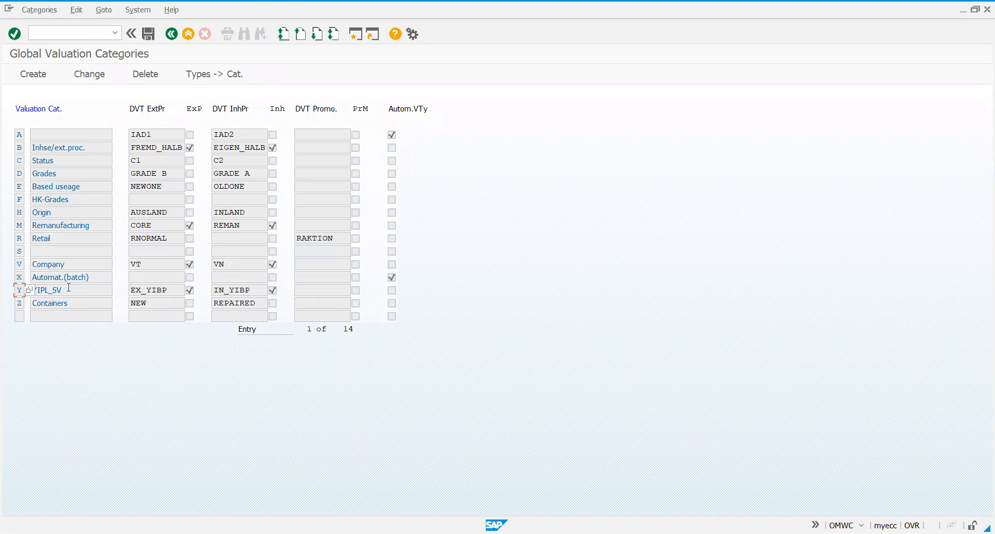
Check category YIPL_SV's default external and in-house types in the list, and open its valuation type allocation
left_click(68, 287)
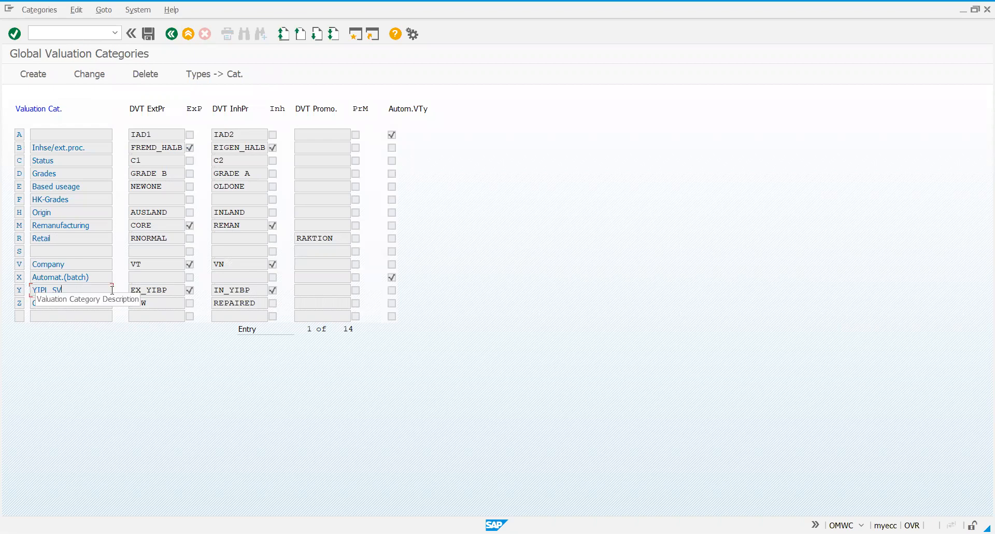
left_click(171, 291)
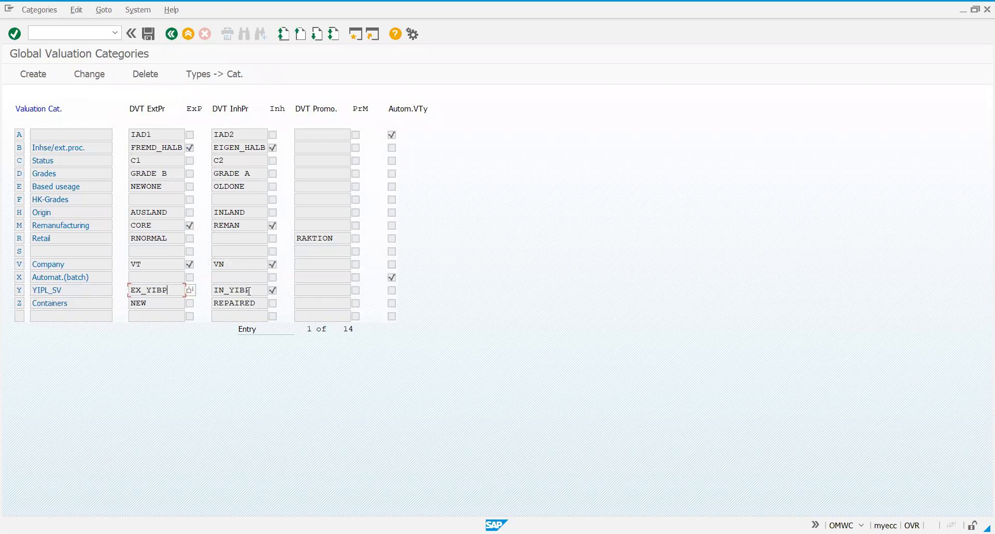
left_click(249, 291)
key("shift+Tab")
key("Tab")
key("shift+Tab")
left_click(48, 291)
left_click(212, 77)
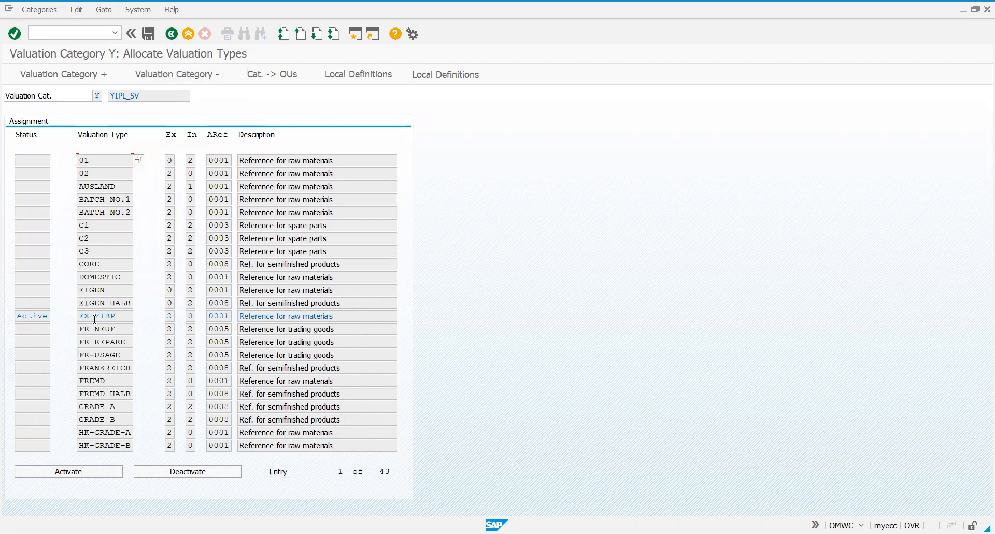
Check the default type EX_YIBP, activate valuation type EIGEN_HALB for category Y, and deactivate EIGEN_HALB again
left_click(49, 315)
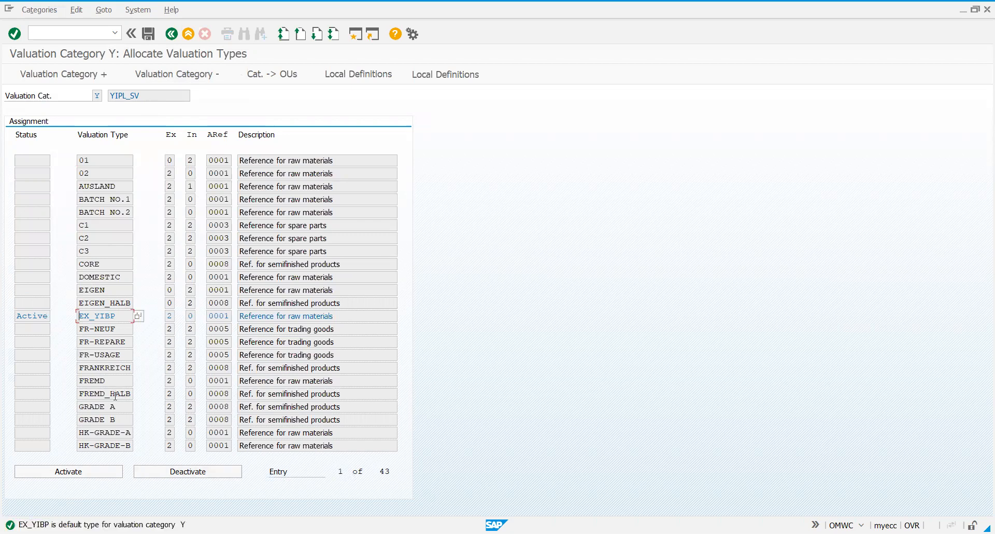
left_click(33, 303)
left_click(118, 302)
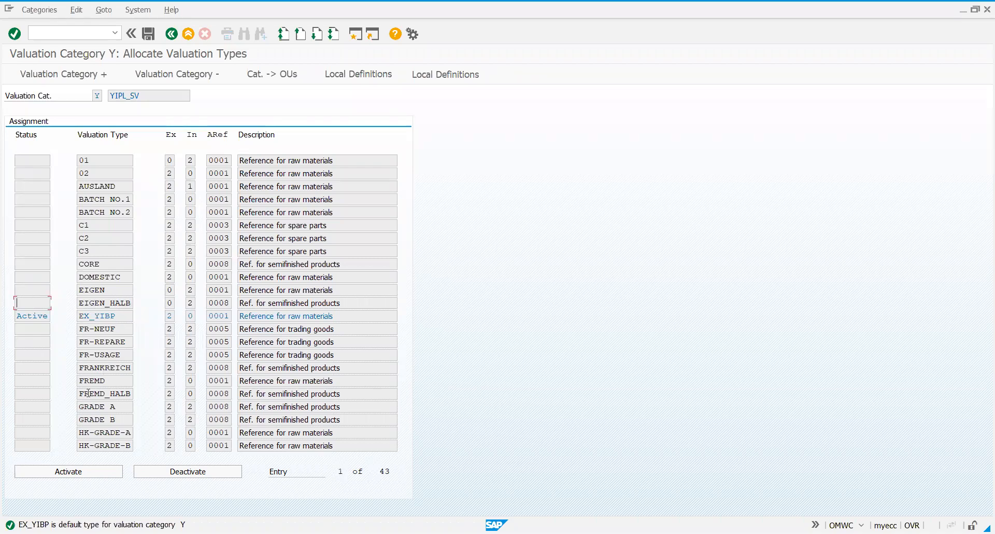
left_click(77, 473)
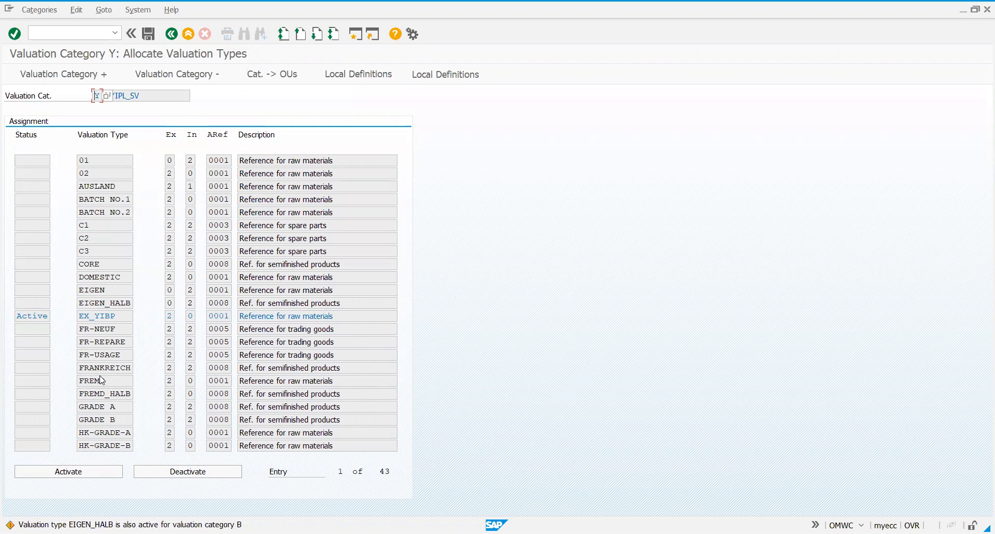
key("Return")
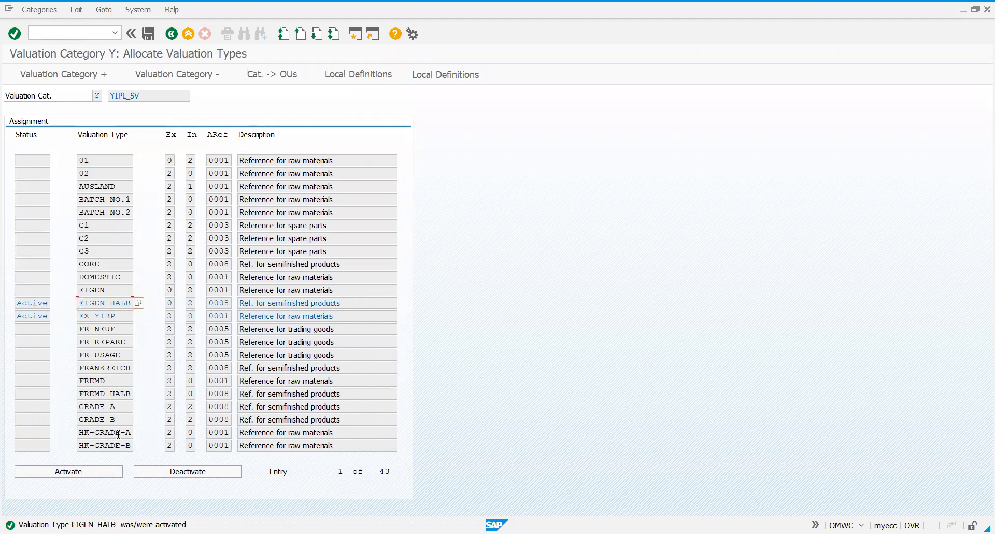
left_click(164, 472)
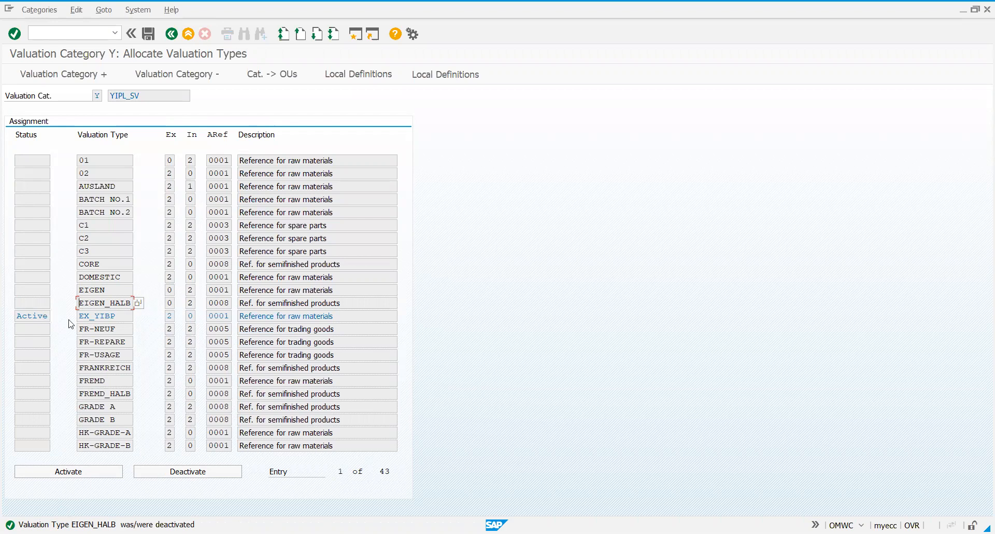
Review the remaining valuation types allocated to category Y, and return to the Split Valuation of Materials start screen
left_click(323, 34)
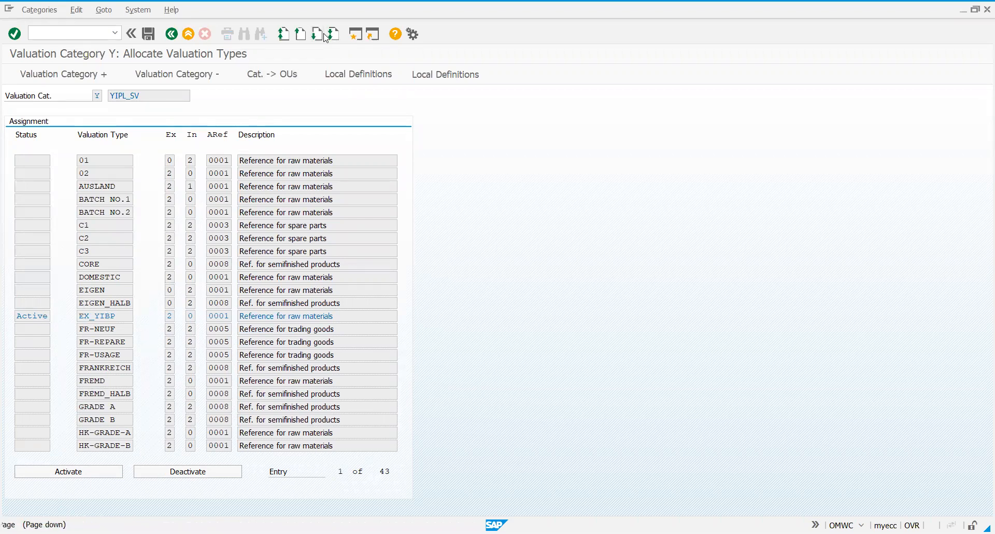
left_click(323, 35)
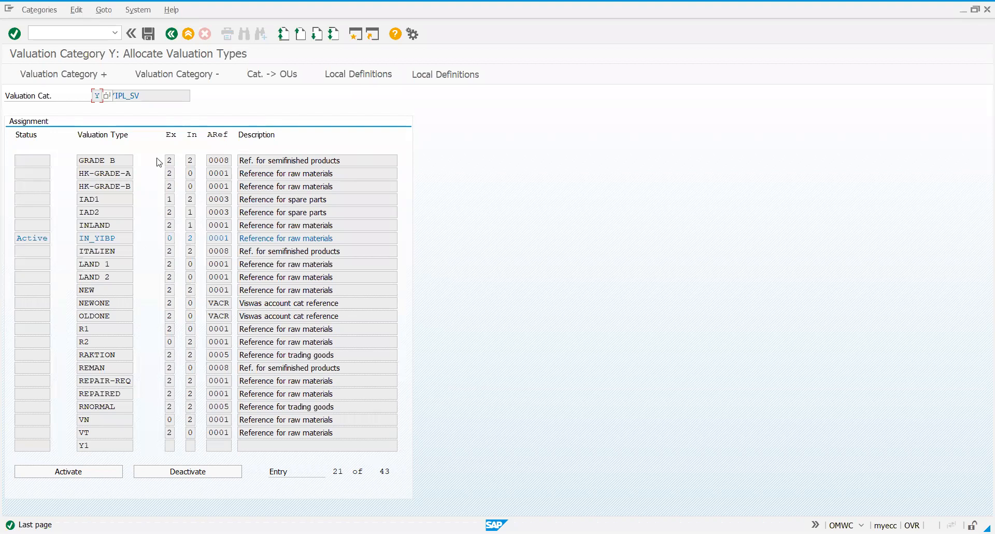
left_click(173, 35)
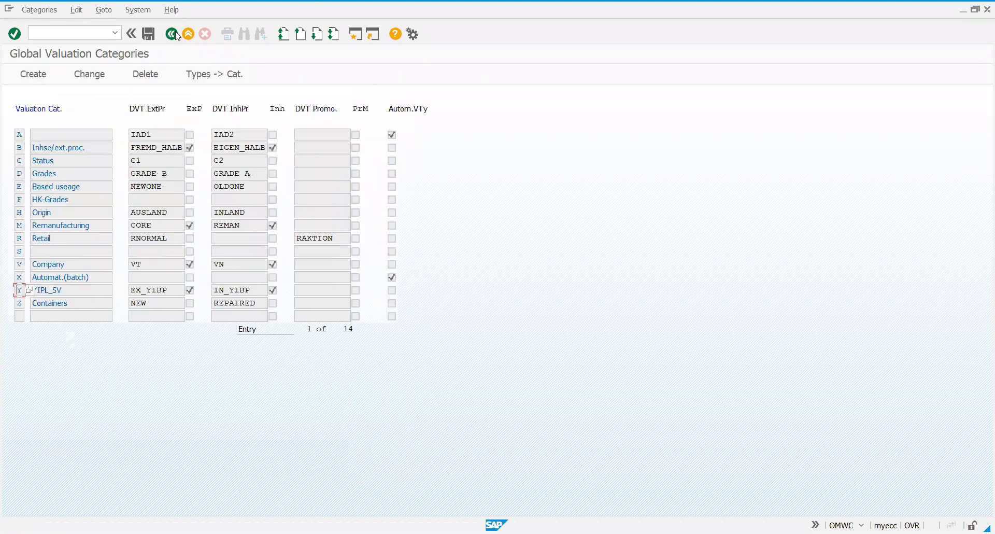
left_click(176, 34)
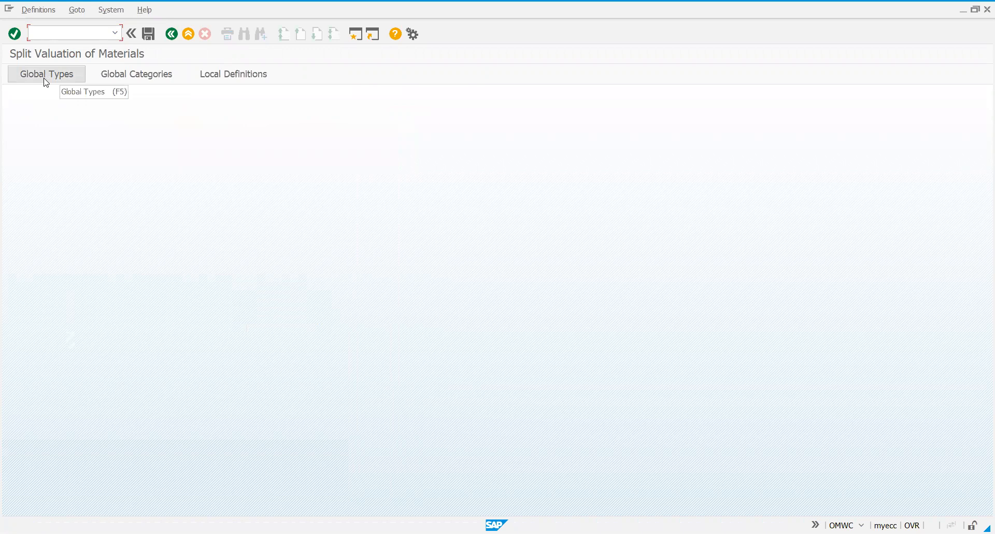
Open the local definitions, find plant YIBP (YIPL Benagaluru Plant), and open its valuation category allocation
left_click(220, 77)
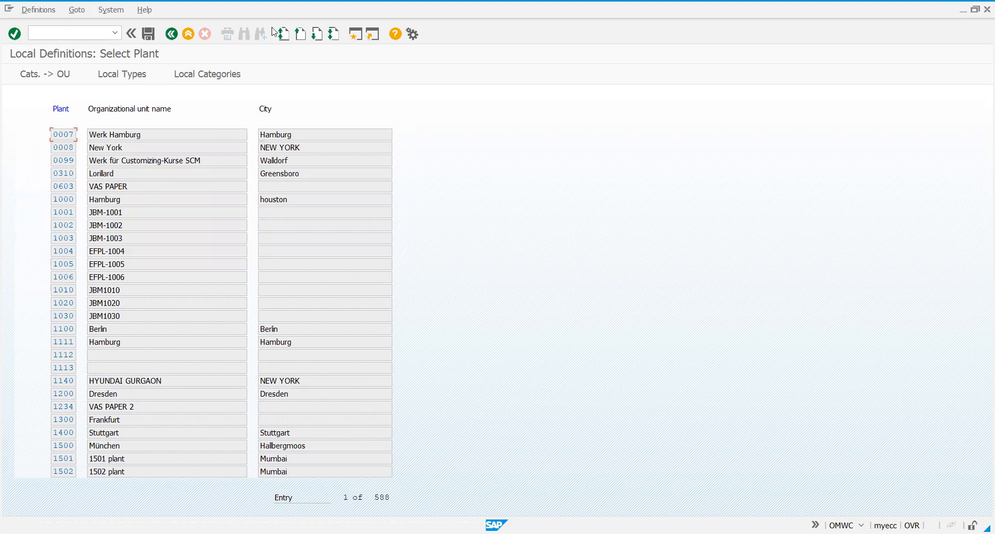
left_click(317, 34)
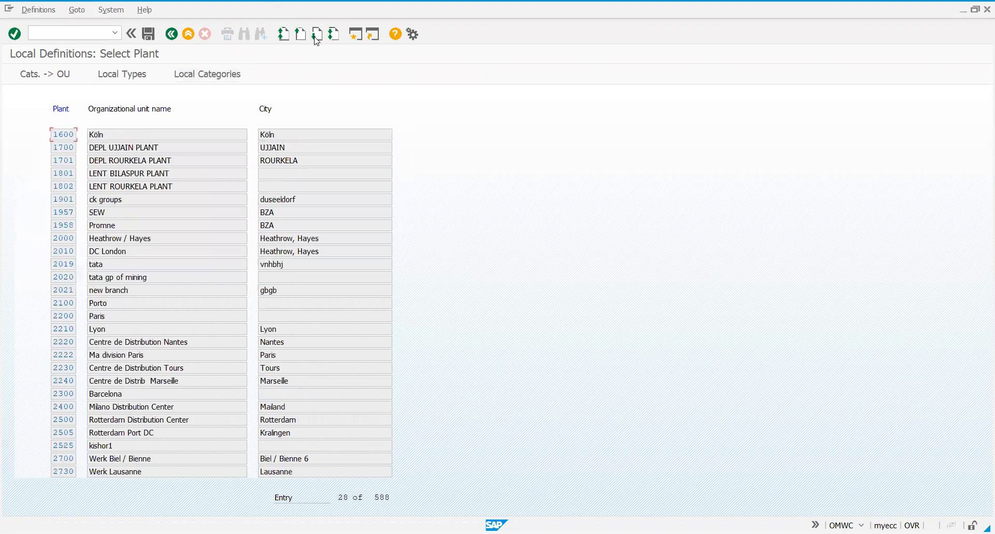
left_click(317, 35)
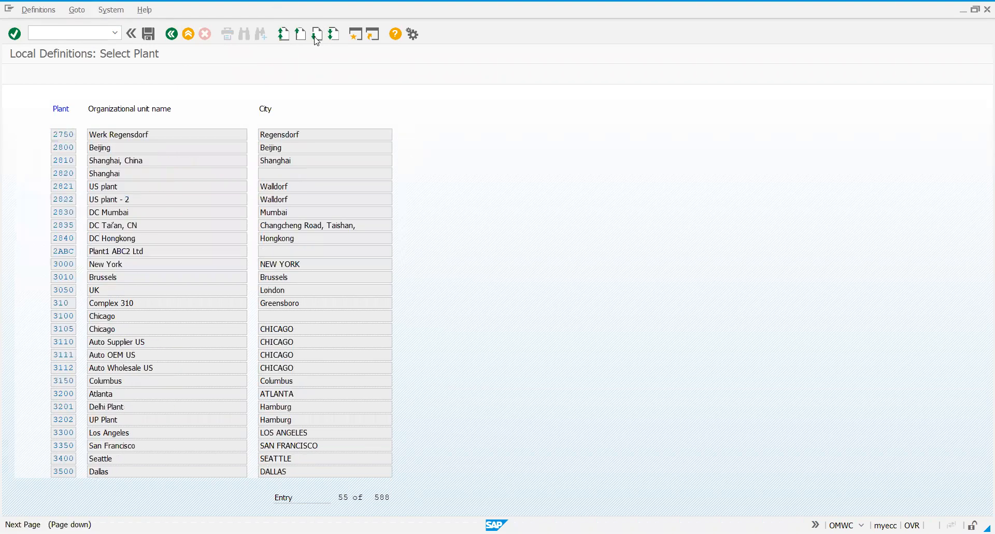
left_click(317, 34)
left_click(317, 34)
left_click(317, 34)
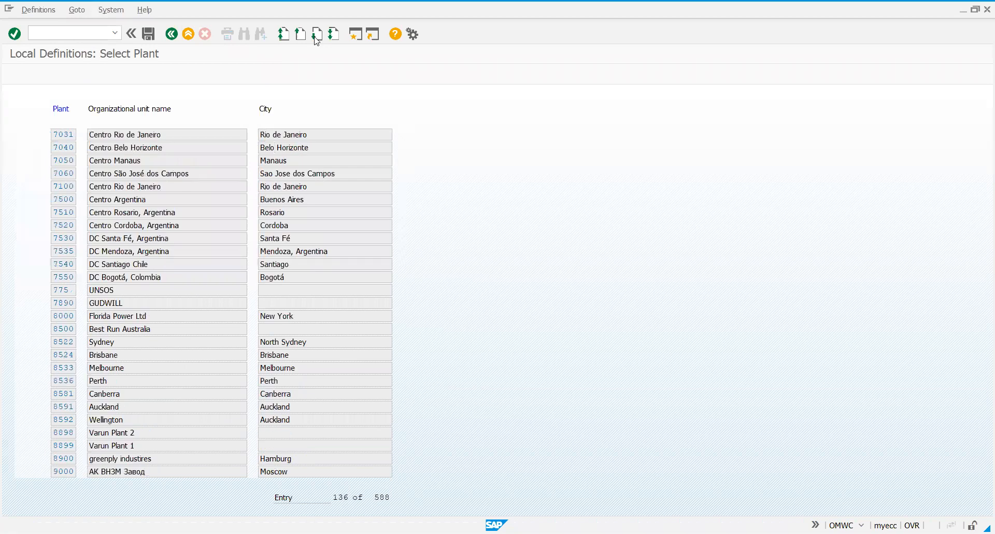
left_click(316, 35)
left_click(317, 35)
left_click(317, 34)
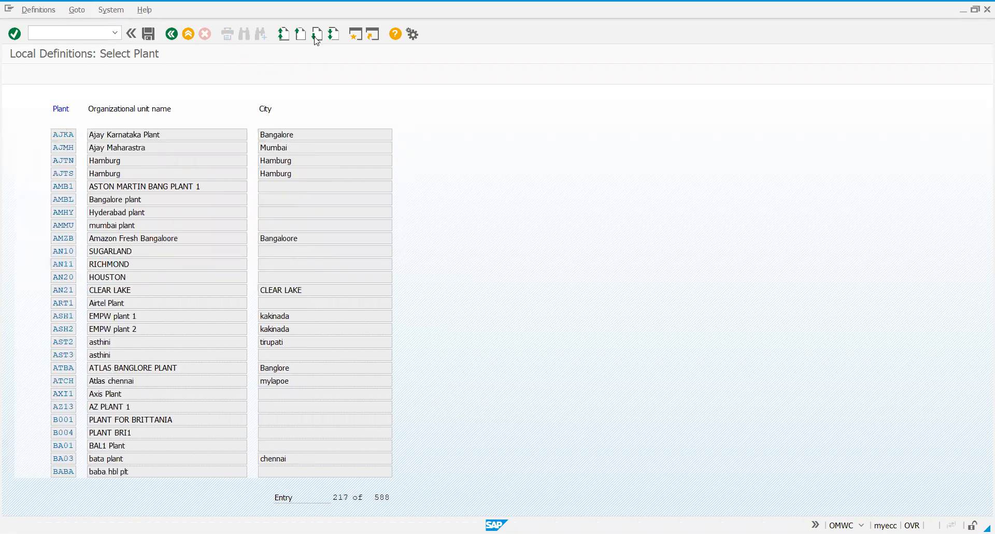
left_click(316, 37)
left_click(316, 37)
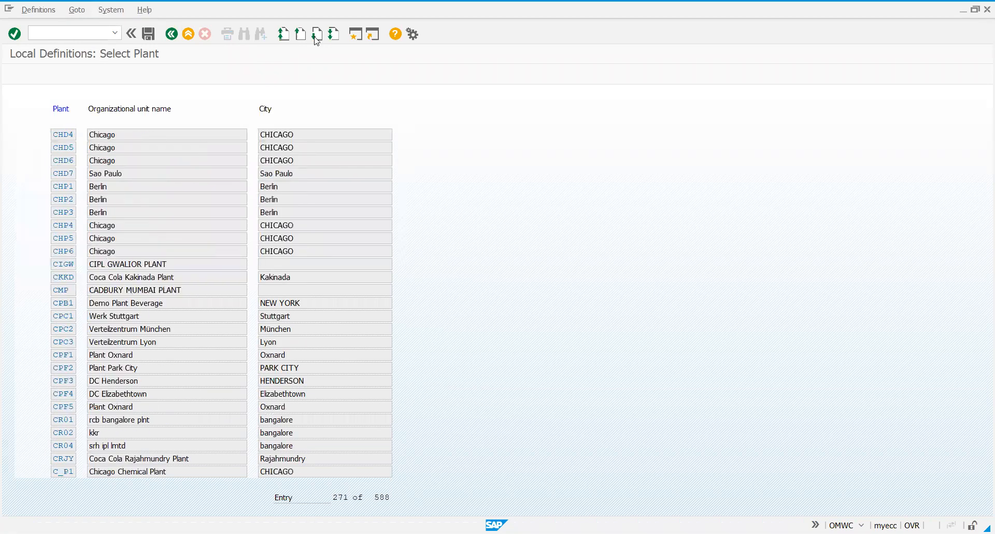
left_click(316, 38)
left_click(316, 38)
left_click(316, 37)
left_click(316, 38)
left_click(316, 38)
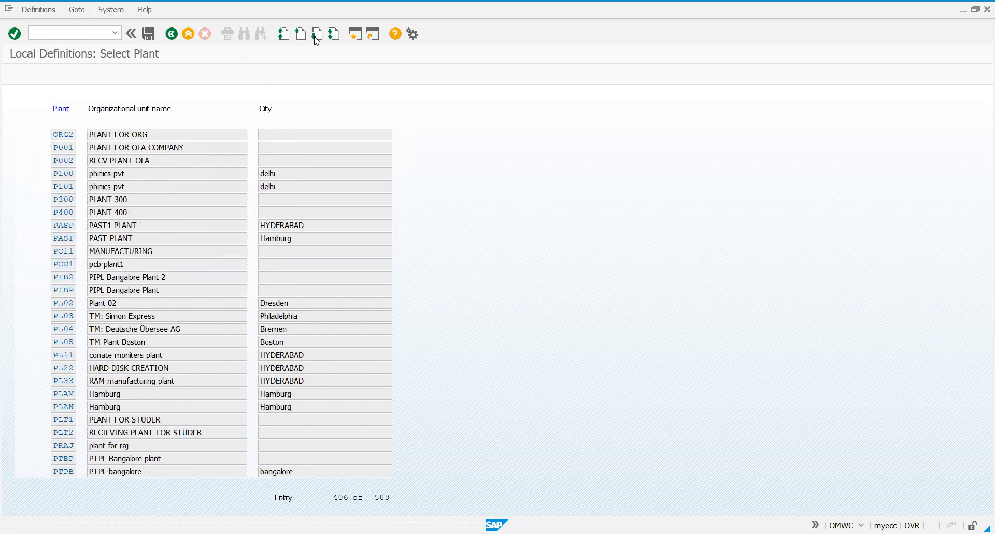
left_click(316, 38)
left_click(316, 38)
left_click(316, 37)
left_click(316, 37)
left_click(316, 38)
left_click(316, 37)
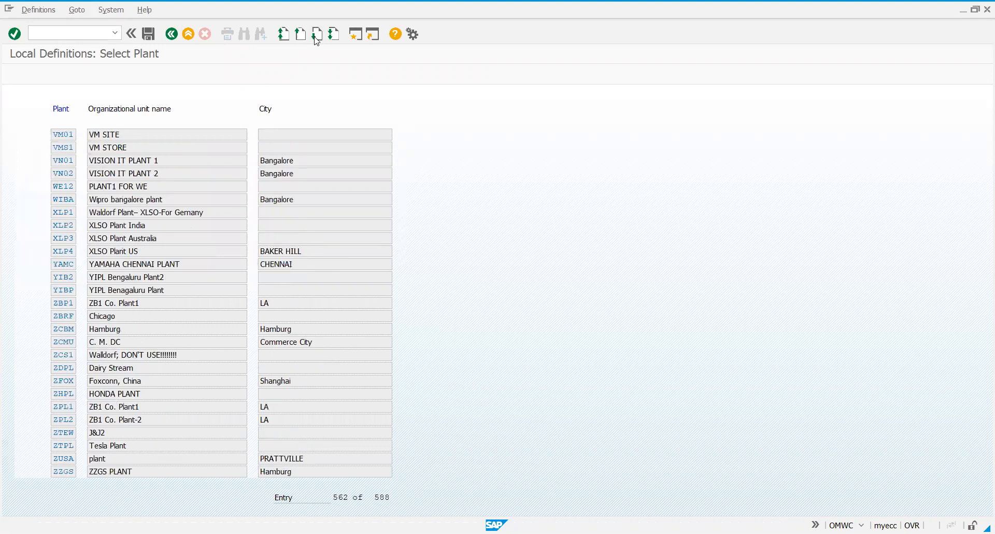
left_click(67, 291)
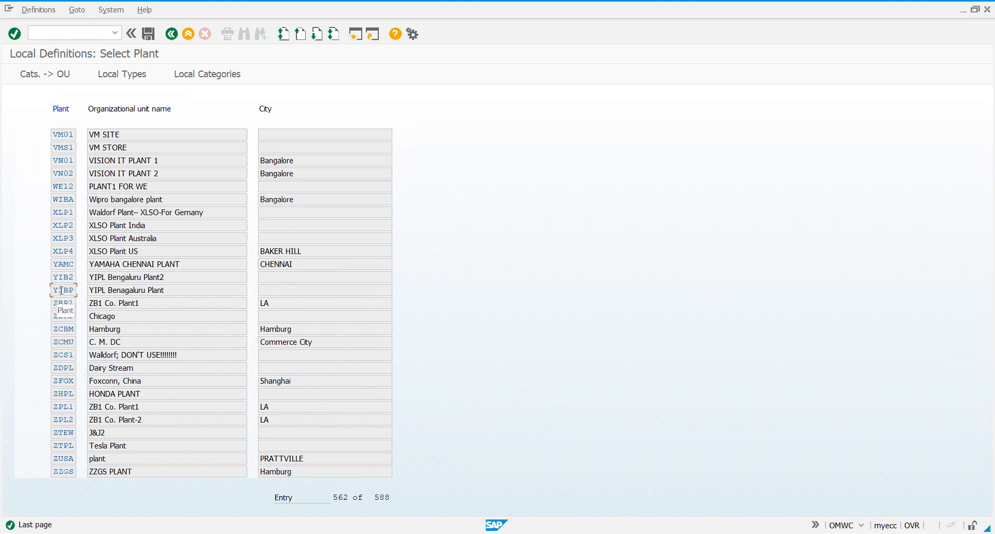
left_click(55, 77)
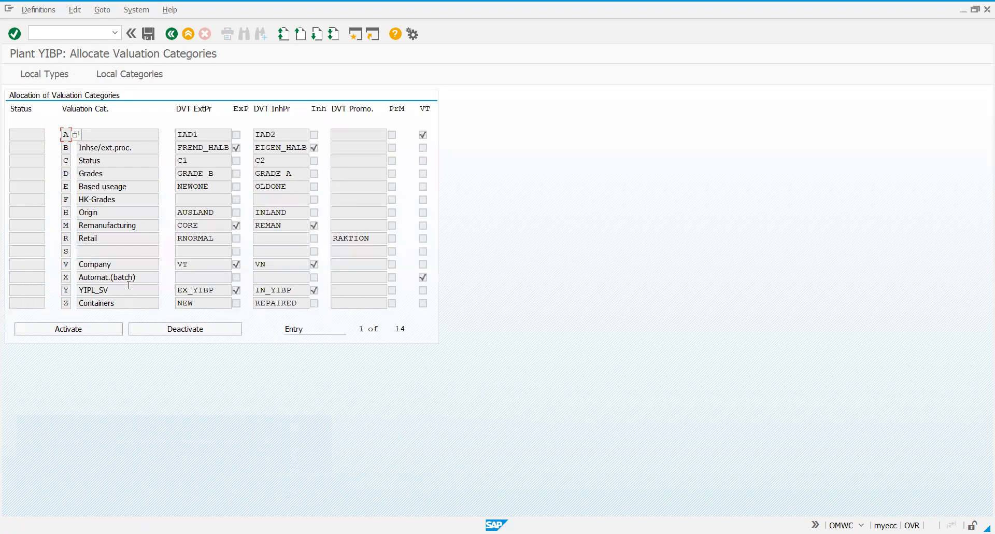
Activate valuation category Y (YIPL_SV) for plant YIBP, save, and return to the plant list
left_click(67, 290)
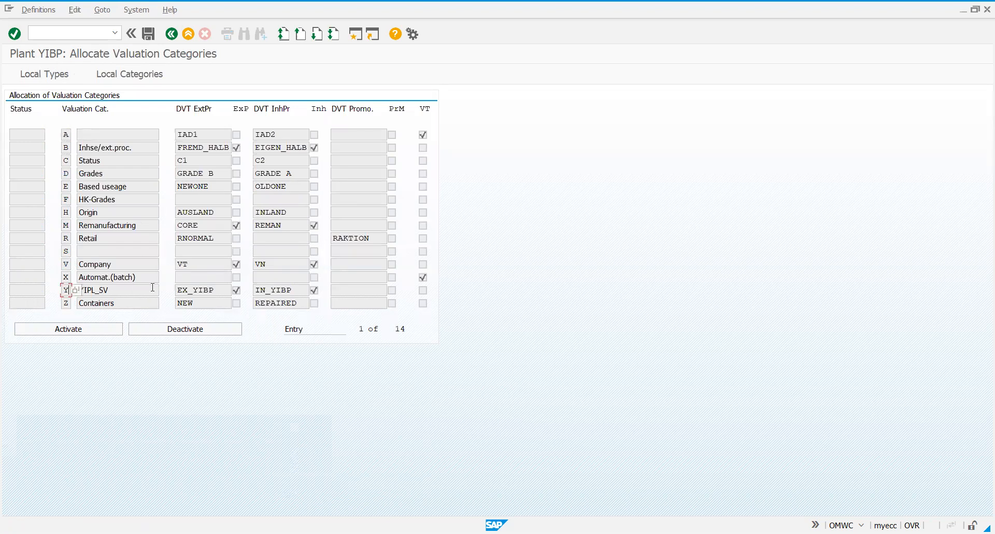
left_click(72, 330)
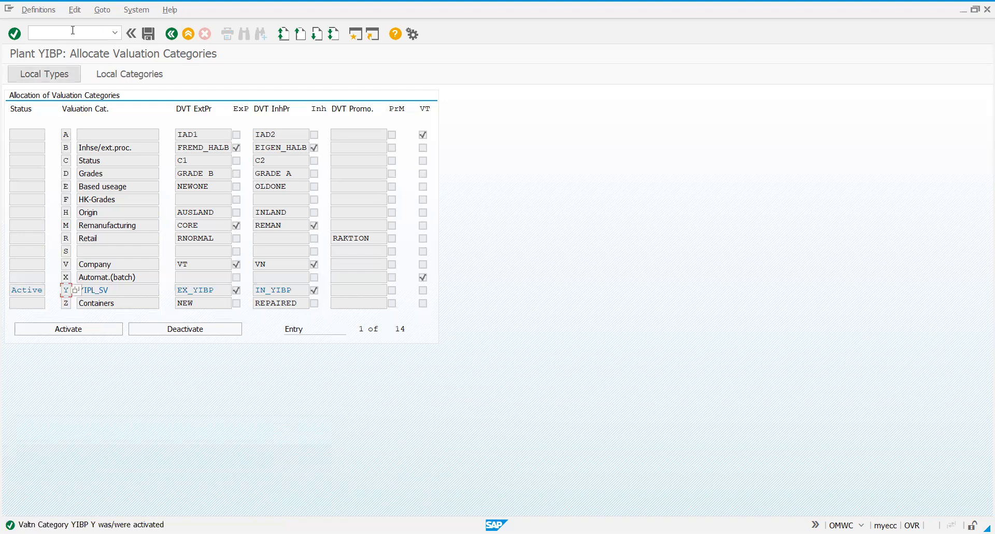
left_click(150, 37)
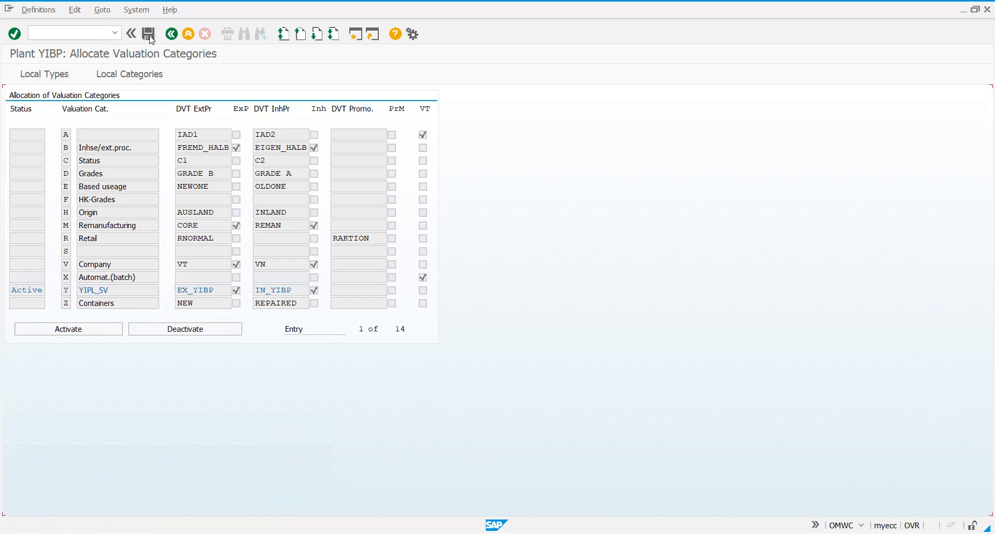
left_click(150, 38)
left_click(150, 37)
left_click(174, 37)
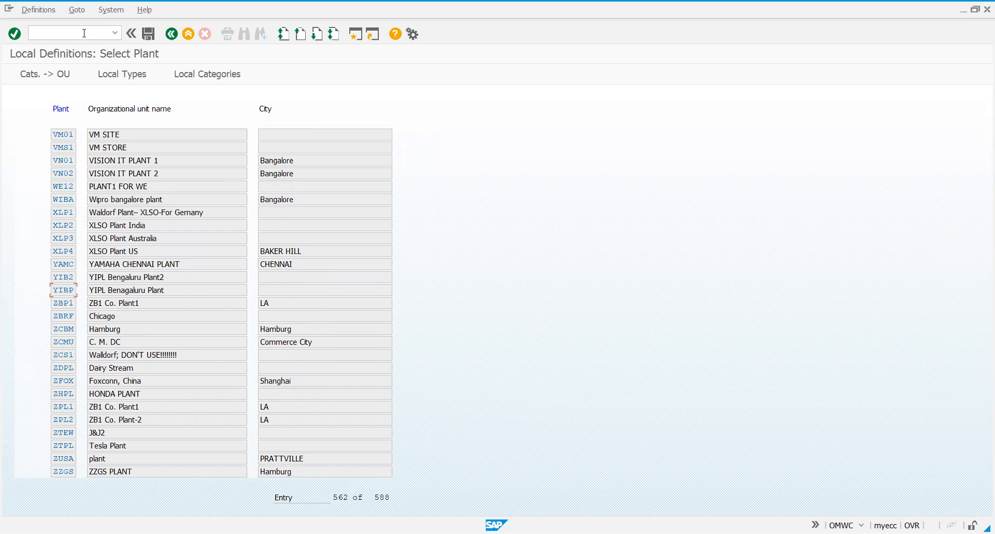
Start material creation with transaction MM01 and set the industry sector to Oil pumps
type("/nmm01")
key("Return")
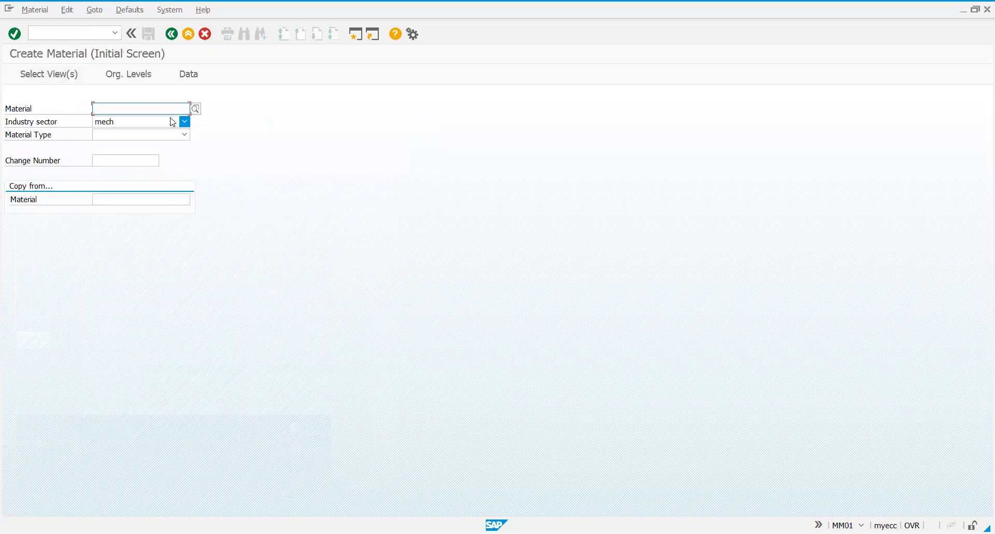
left_click(172, 122)
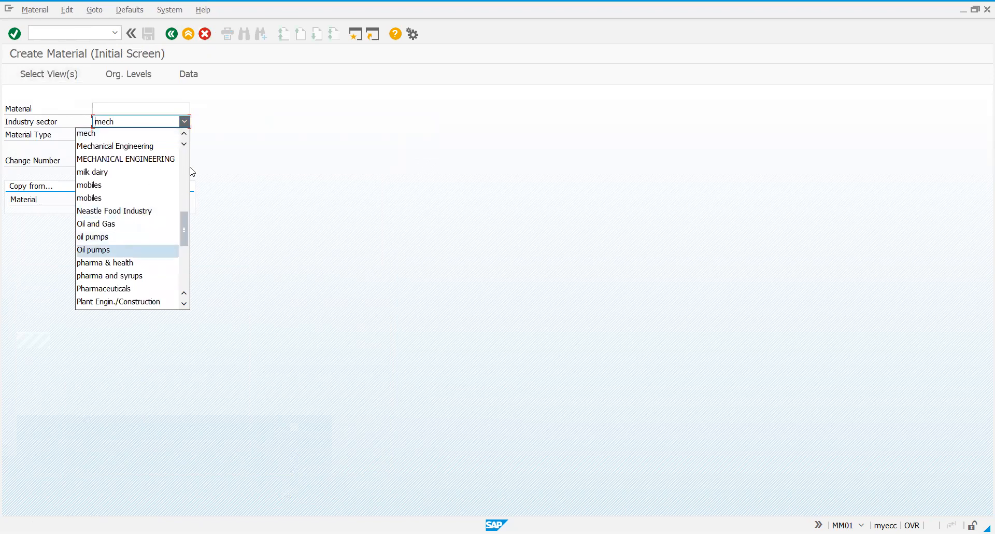
key("Return")
Set the material type to Raw Material for YIPL and proceed to the view selection
left_click(186, 134)
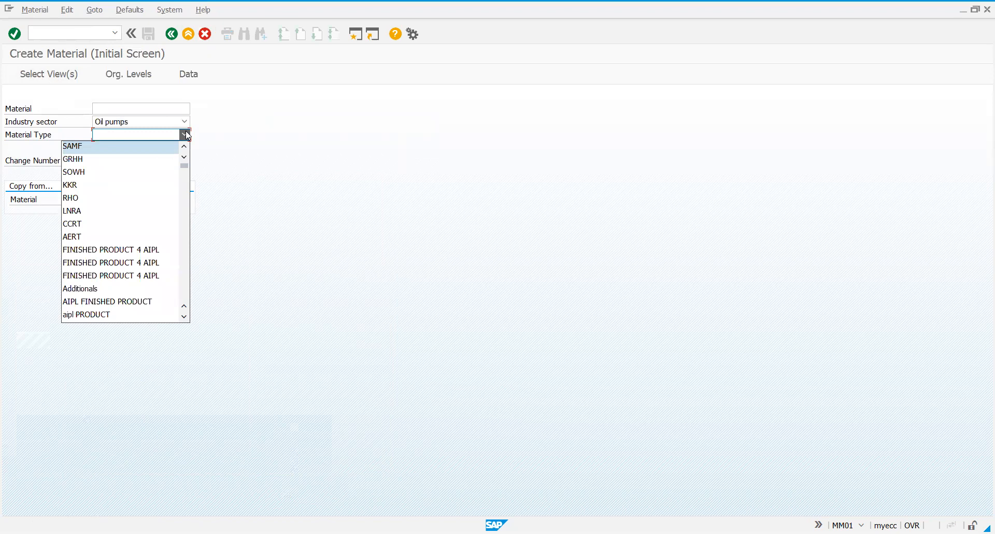
key("r")
key("r")
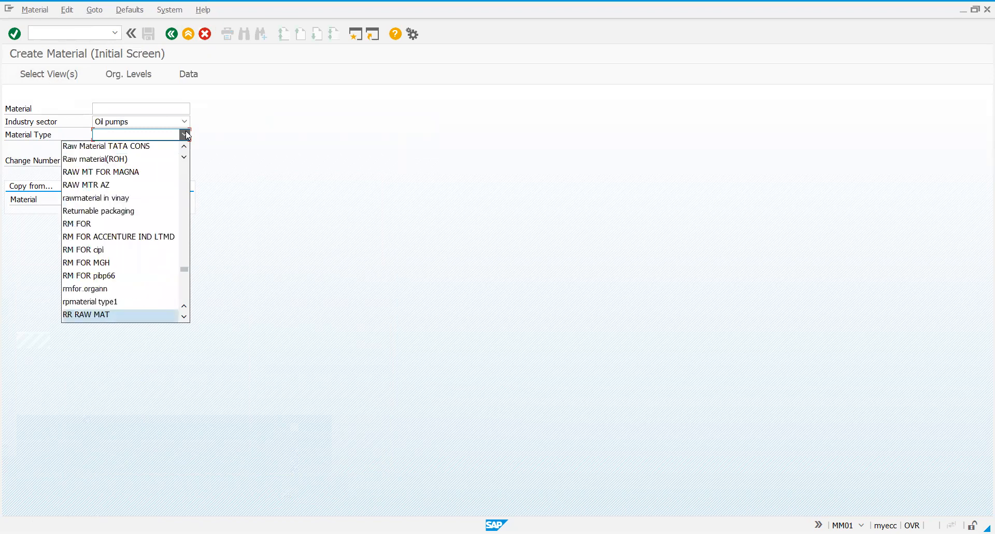
key("r")
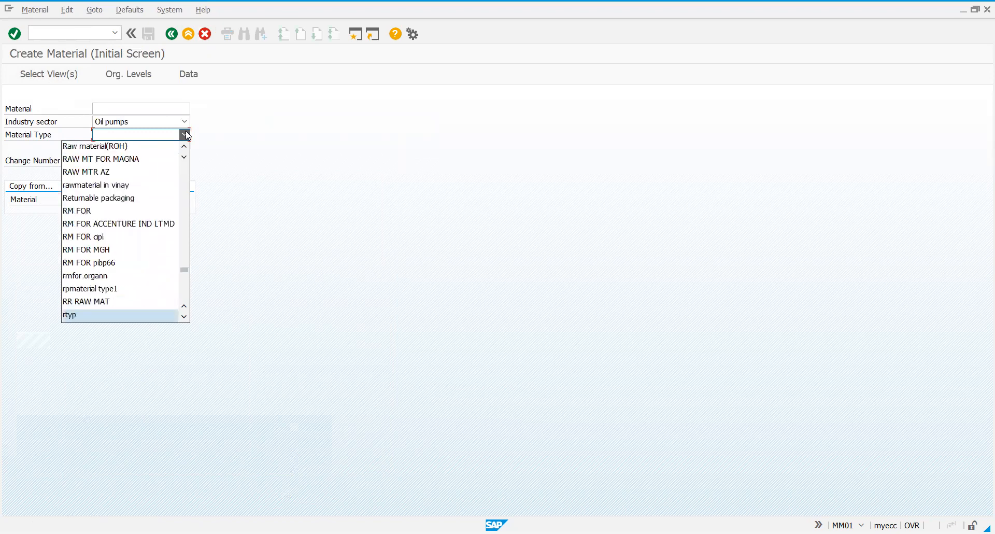
left_click(184, 316)
left_click(184, 317)
left_click(184, 317)
left_click(184, 318)
left_click(184, 318)
left_click(184, 318)
left_click(184, 318)
left_click(184, 318)
left_click(184, 317)
left_click(184, 317)
left_click(184, 318)
left_click(184, 318)
left_click(184, 318)
left_click(184, 317)
left_click(184, 317)
left_click(184, 318)
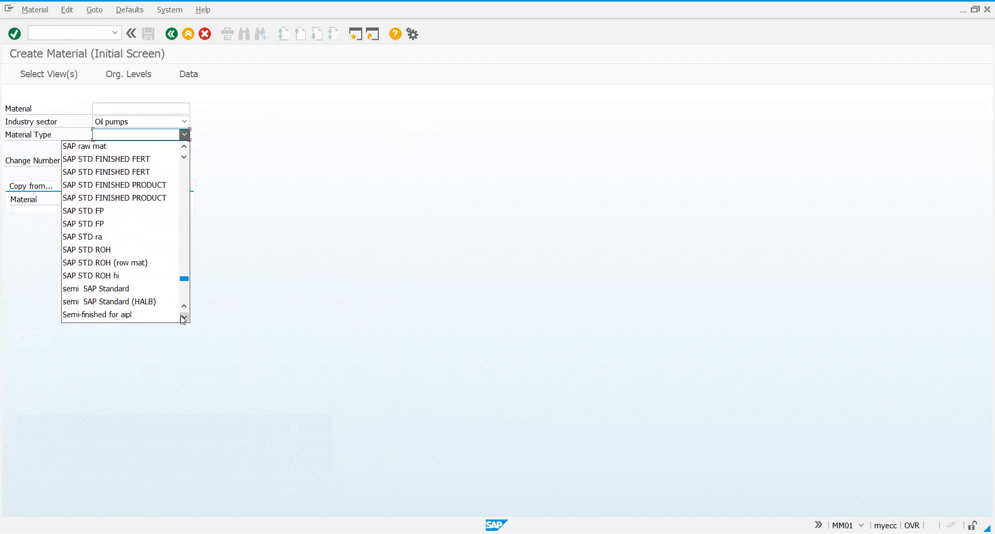
key("r")
key("r")
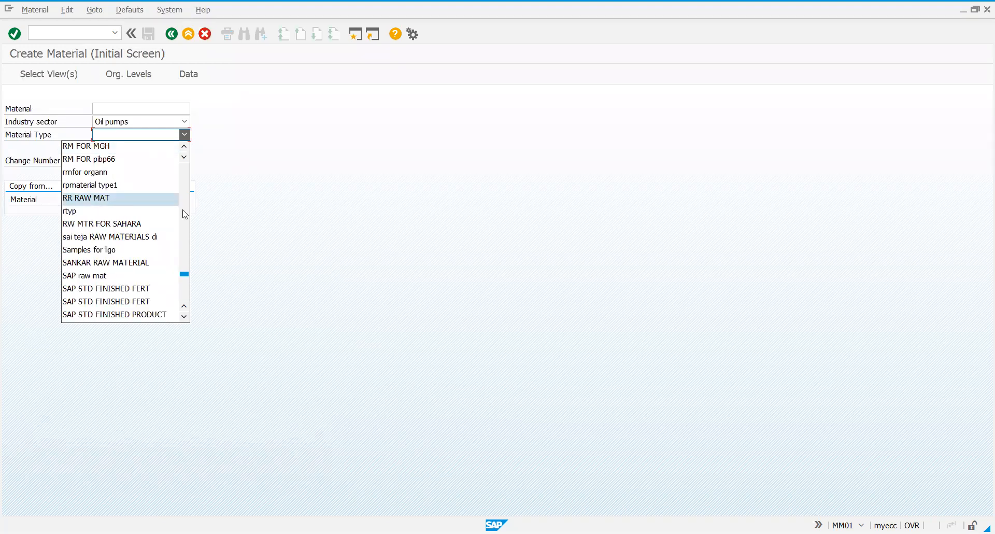
left_click(185, 147)
left_click(185, 148)
left_click(185, 147)
left_click(185, 147)
left_click(185, 147)
left_click(185, 147)
left_click(185, 147)
left_click(185, 147)
left_click(185, 148)
left_click(185, 147)
left_click(185, 147)
left_click(185, 147)
left_click(185, 147)
left_click(185, 147)
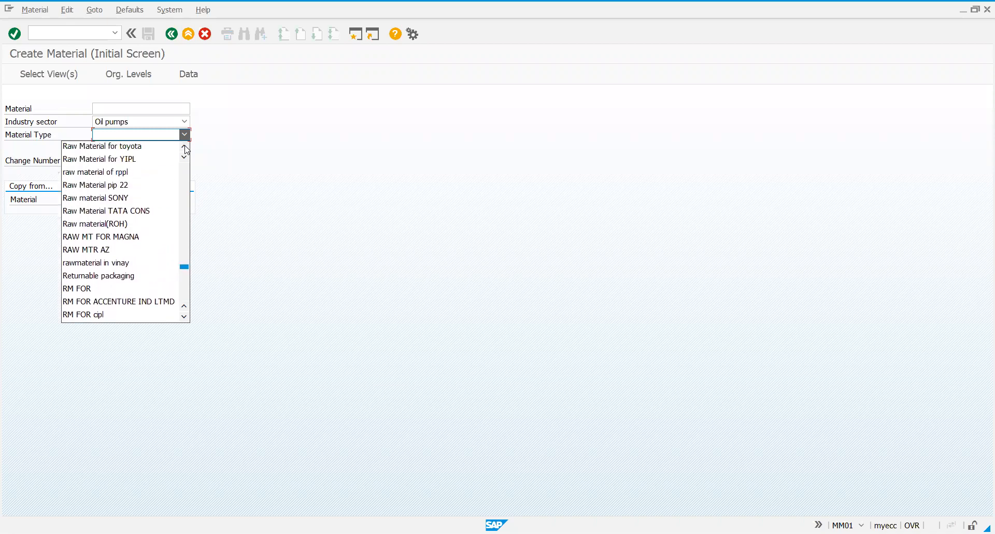
left_click(139, 165)
key("Return")
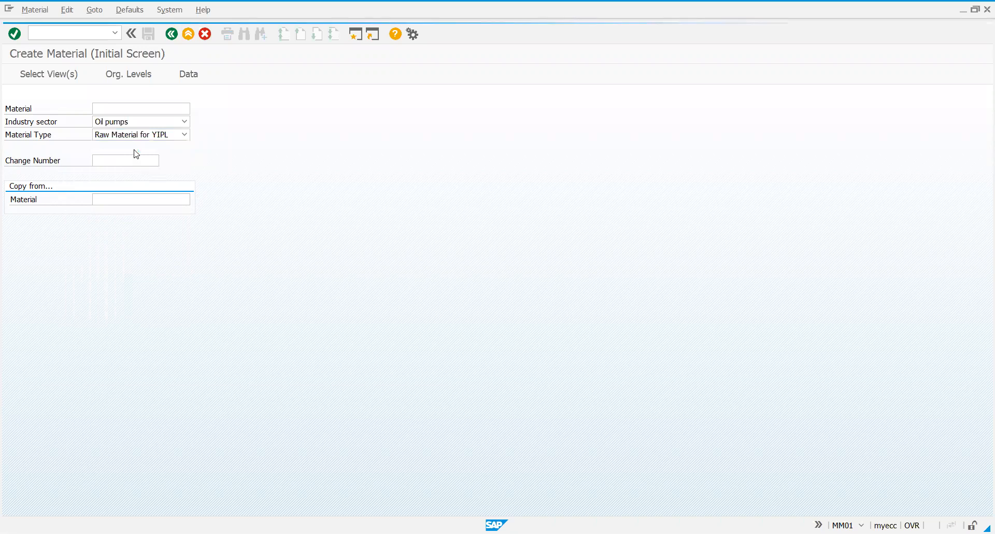
Select the views Basic Data 1, Purchasing, MRP 1, MRP 2 and Accounting 1 for the new material and confirm
left_click(215, 156)
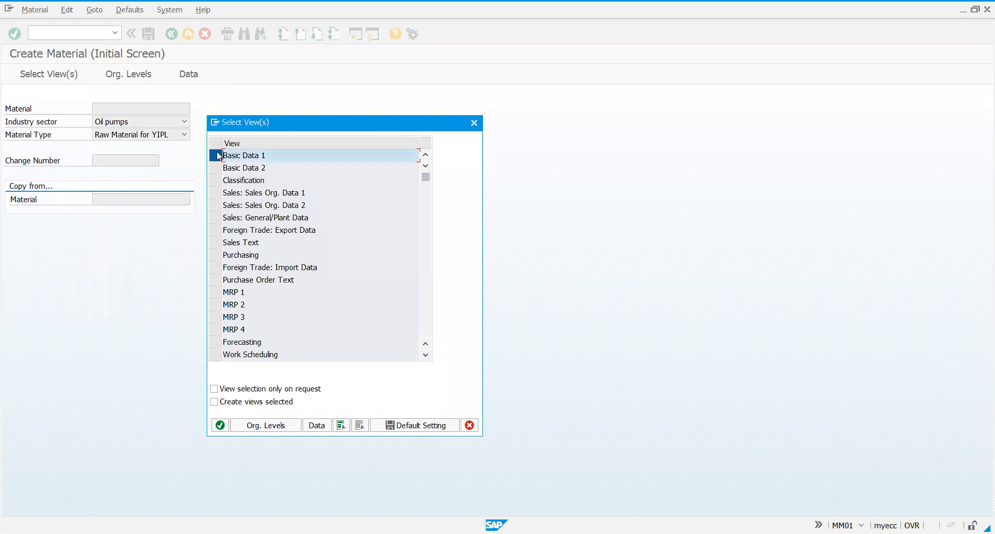
left_click(216, 255)
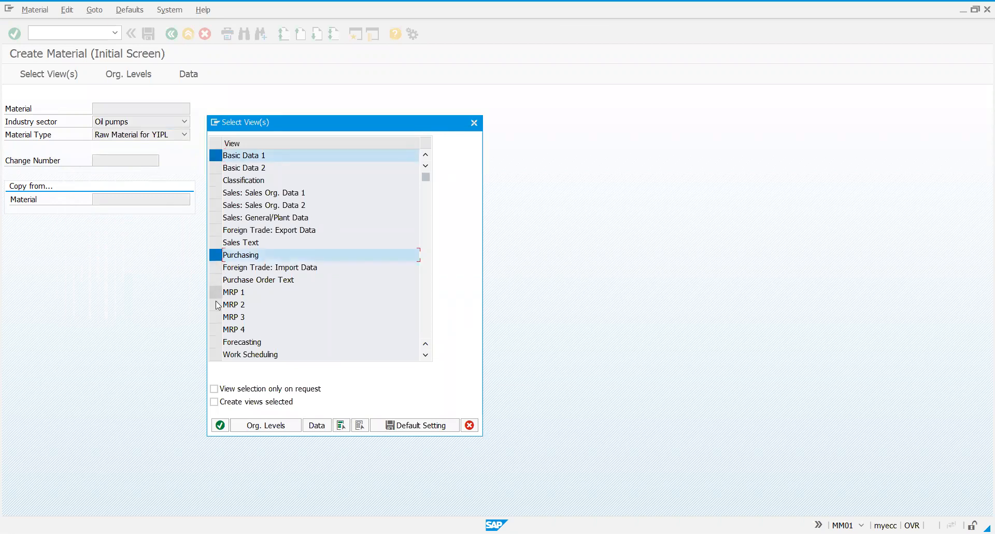
left_click_drag(215, 301, 215, 293)
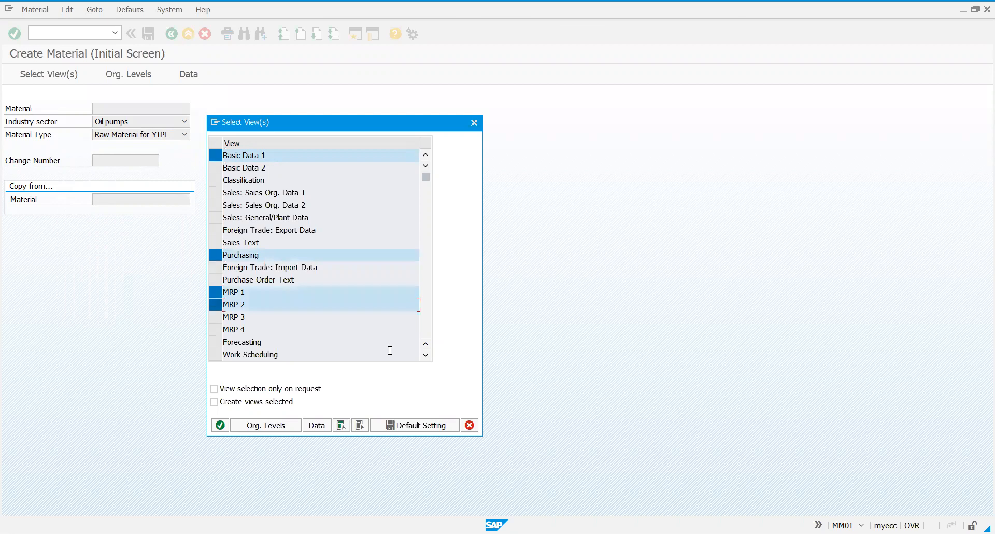
left_click(425, 355)
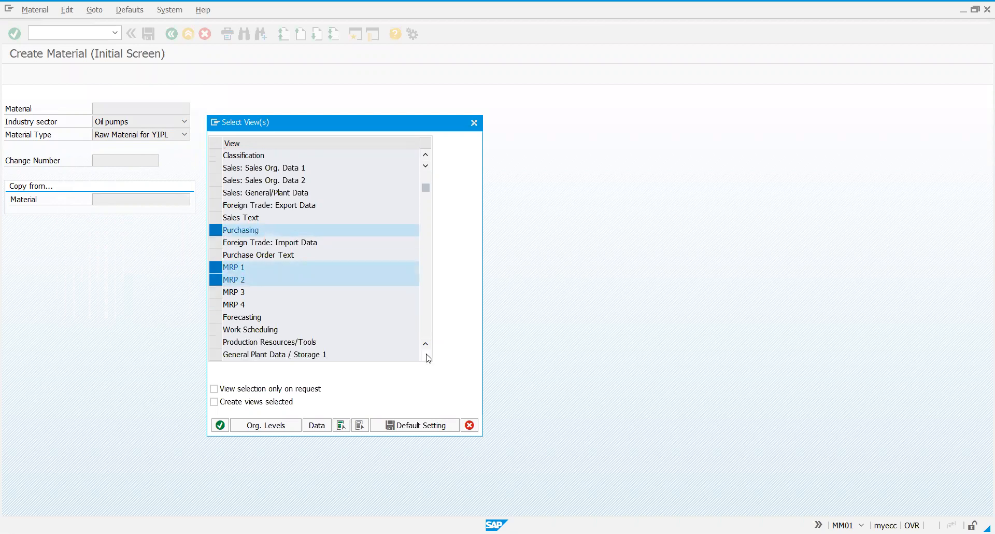
left_click(427, 356)
left_click(427, 356)
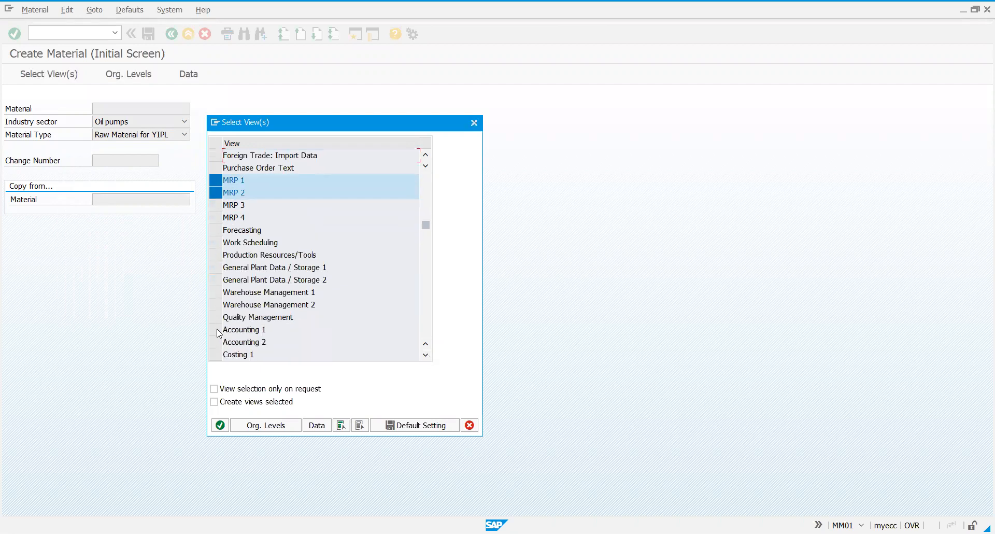
left_click(215, 330)
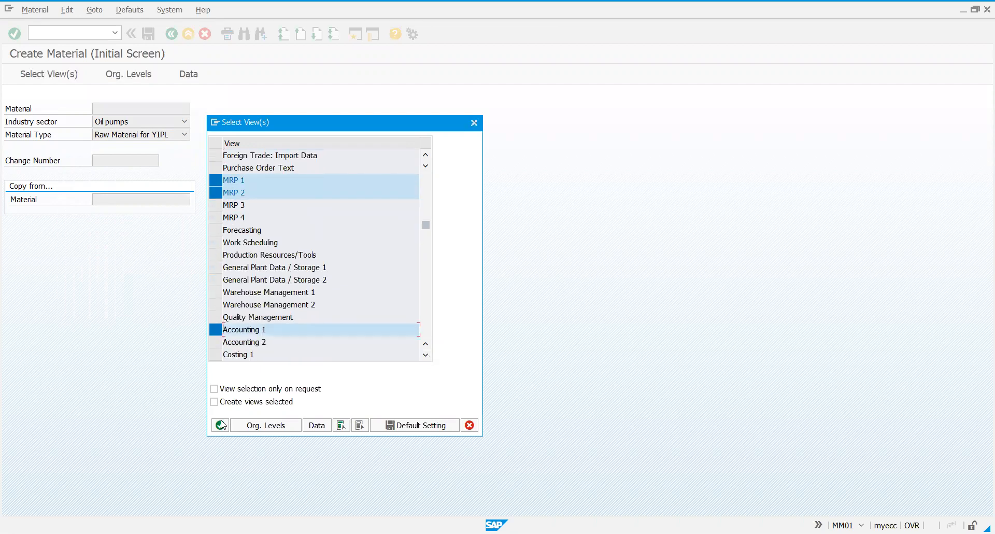
left_click(221, 425)
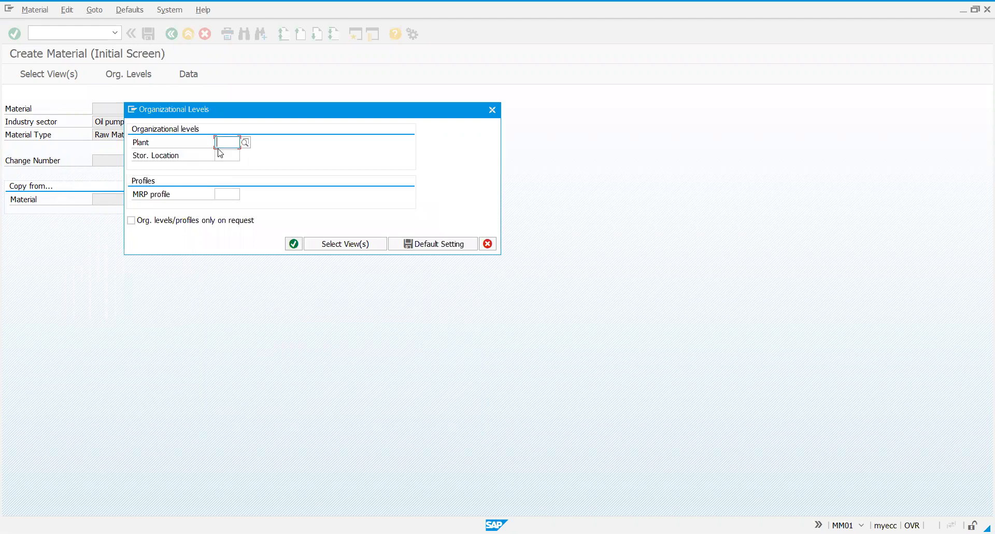
Set the organizational levels to plant YIBP and storage location YBSL and confirm
type("yibp")
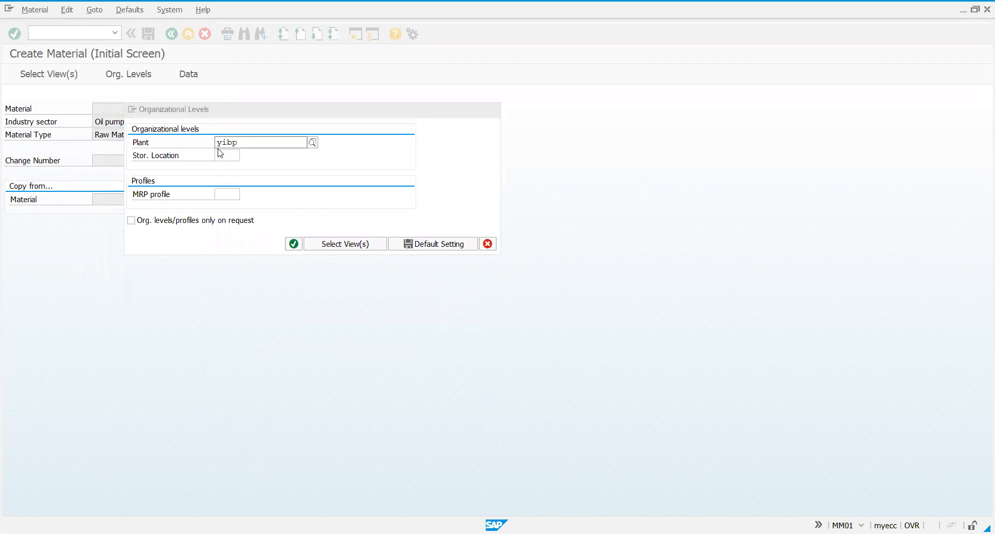
left_click(220, 154)
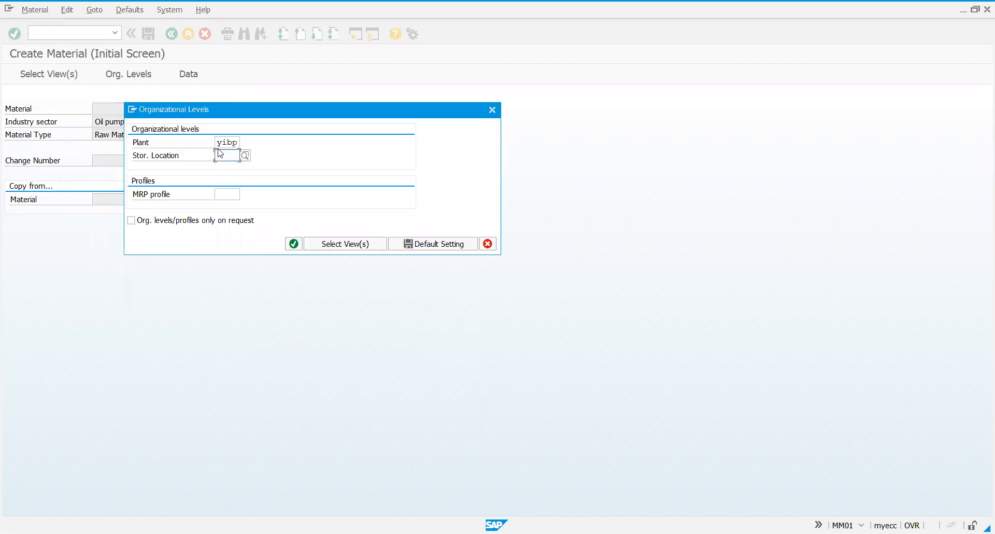
type("ybsl")
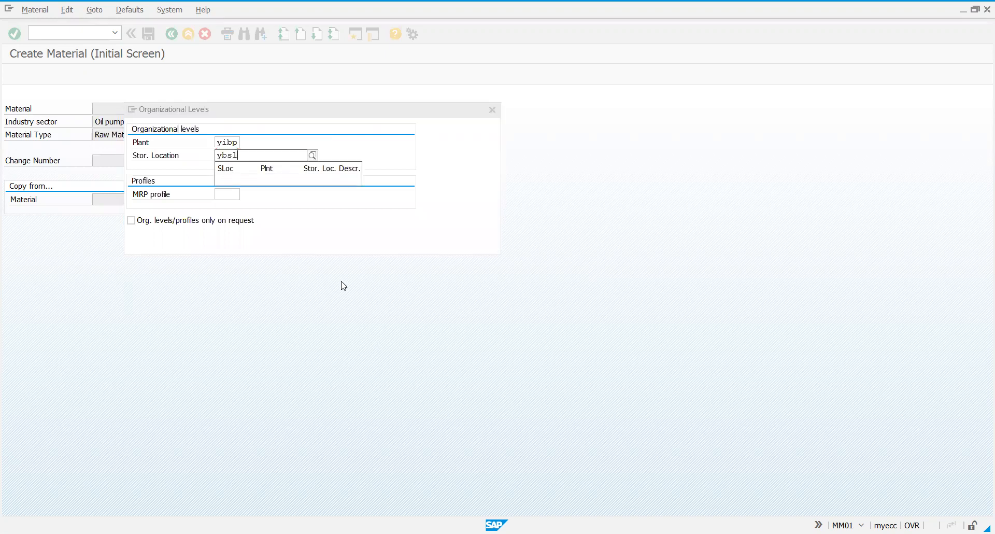
left_click(294, 244)
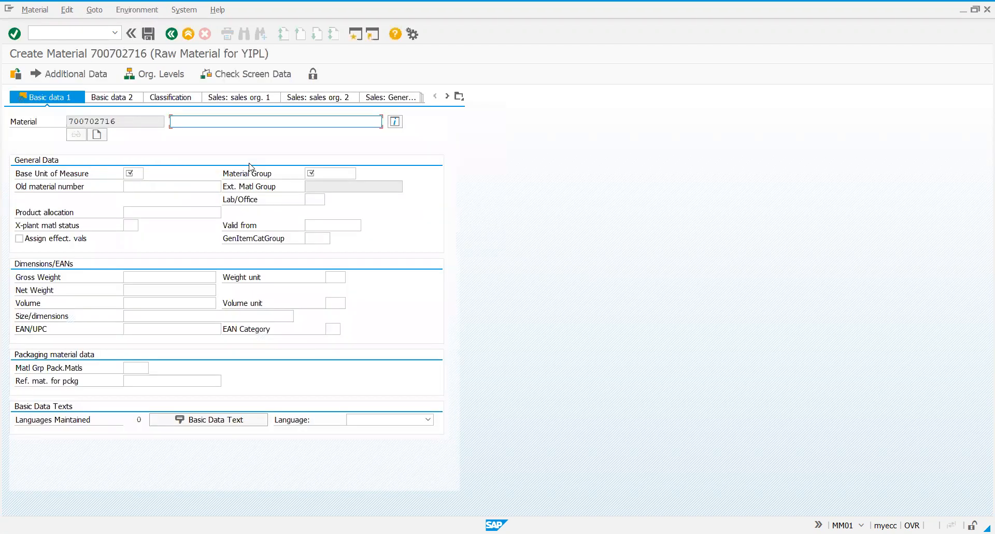
Enter the material description "RM for Split Valuation" in the basic data
type("RM for Split Valuation")
Set the base unit of measure to PC and the material group to YMG1, and continue to the purchasing data
left_click(134, 173)
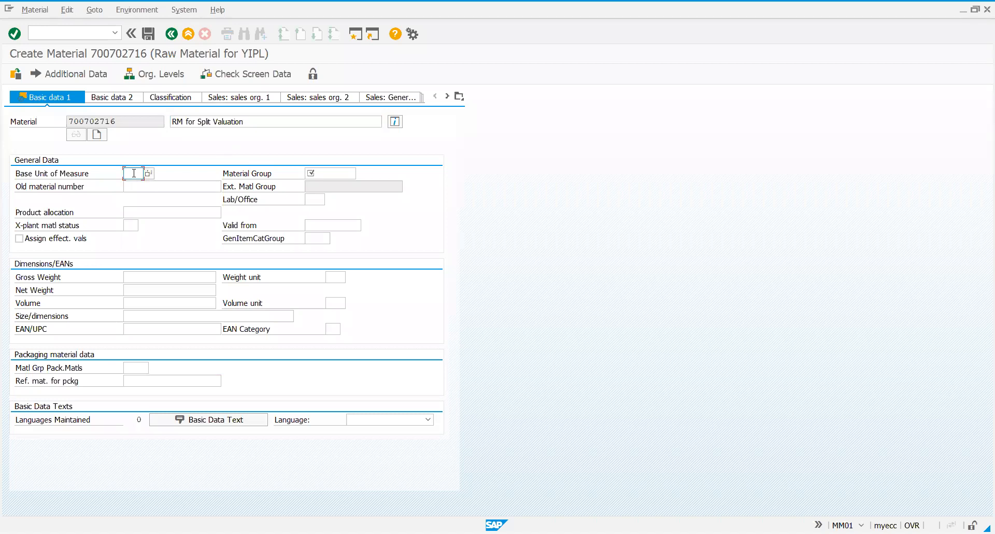
type("PC")
left_click(345, 172)
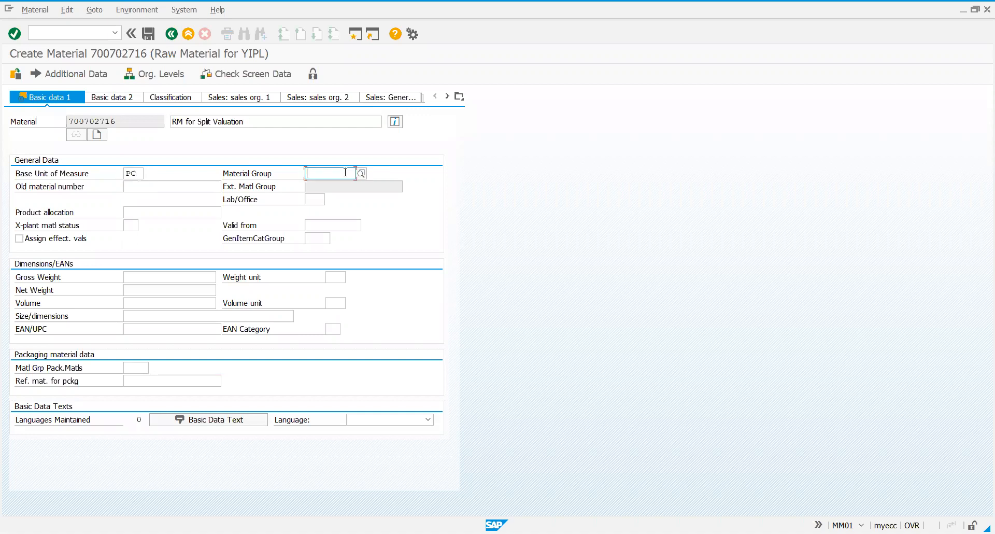
type("y")
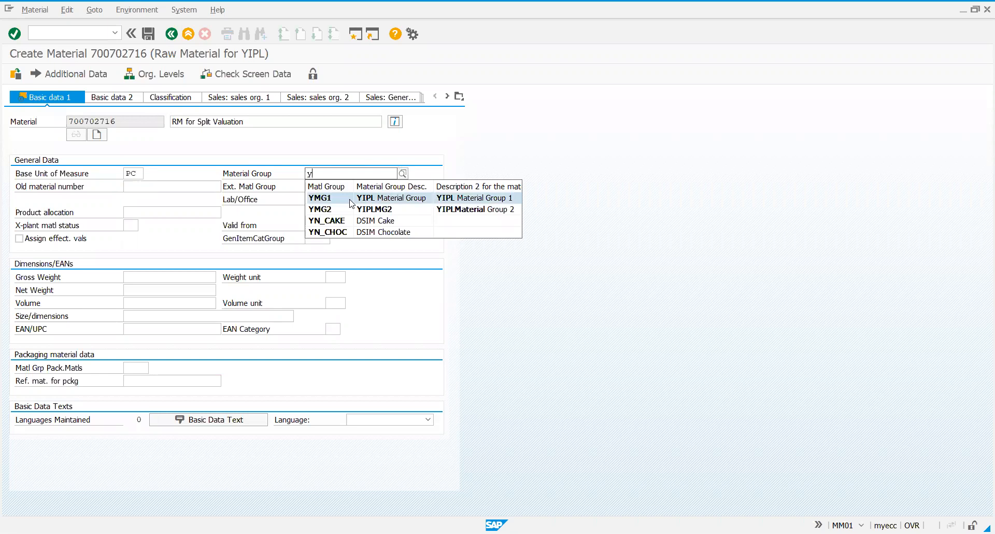
left_click(351, 199)
key("Return")
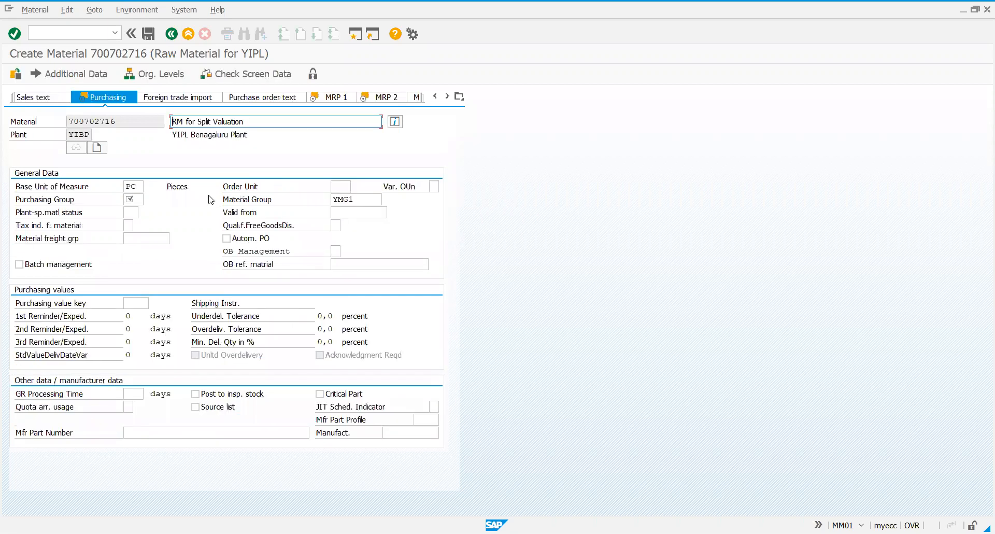
Set the purchasing group to YPG and the purchasing value key to YIPK, and continue to the MRP 1 data
left_click(134, 199)
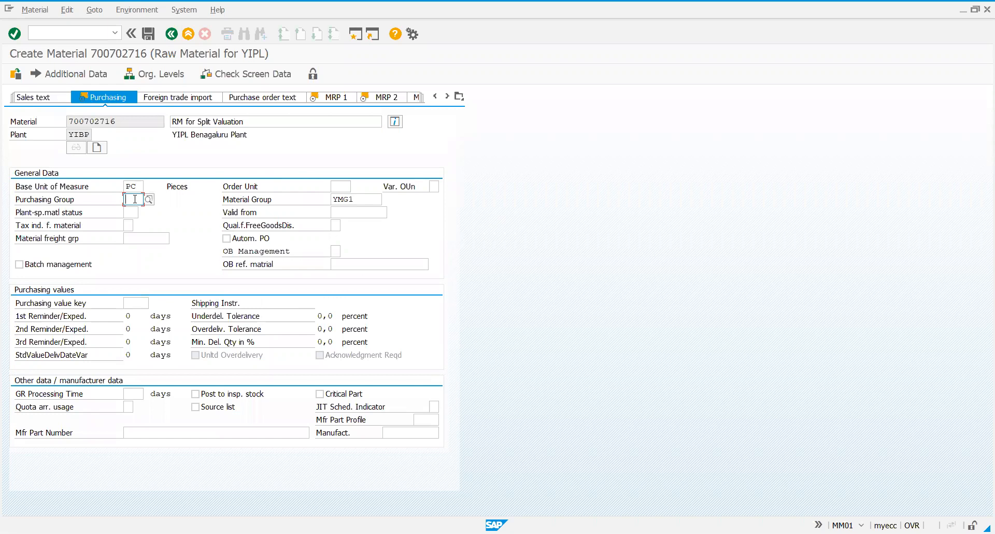
type("YPG")
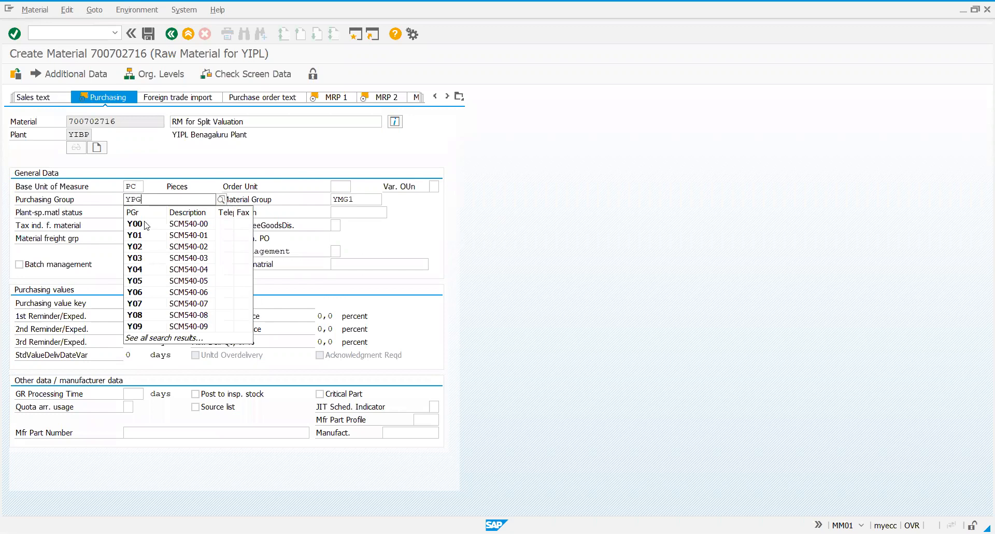
key("Return")
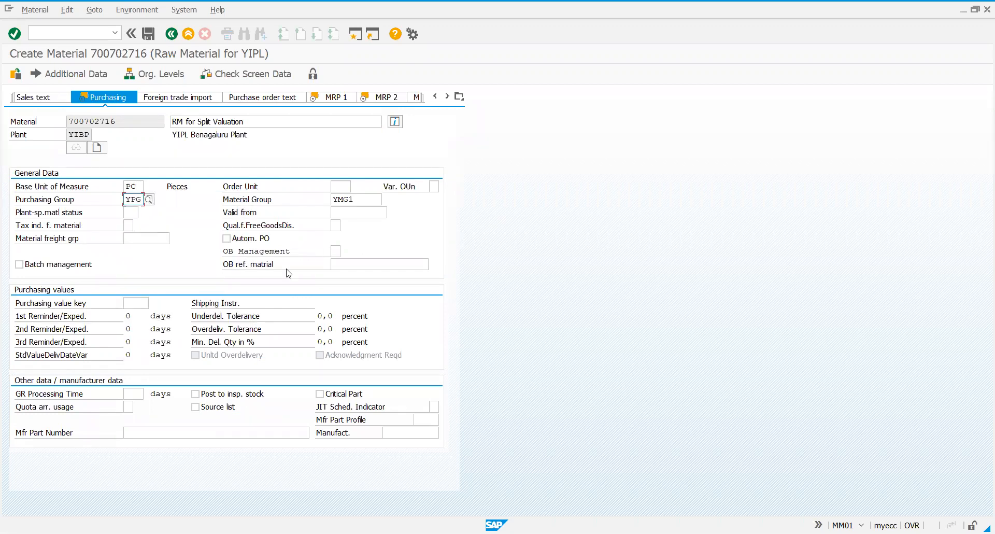
left_click(147, 301)
type("yipk")
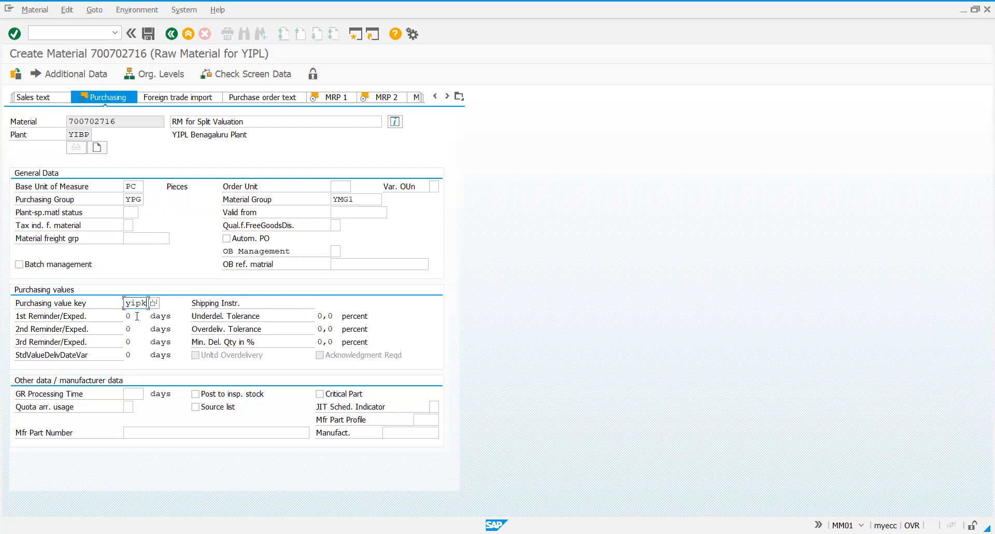
key("Return")
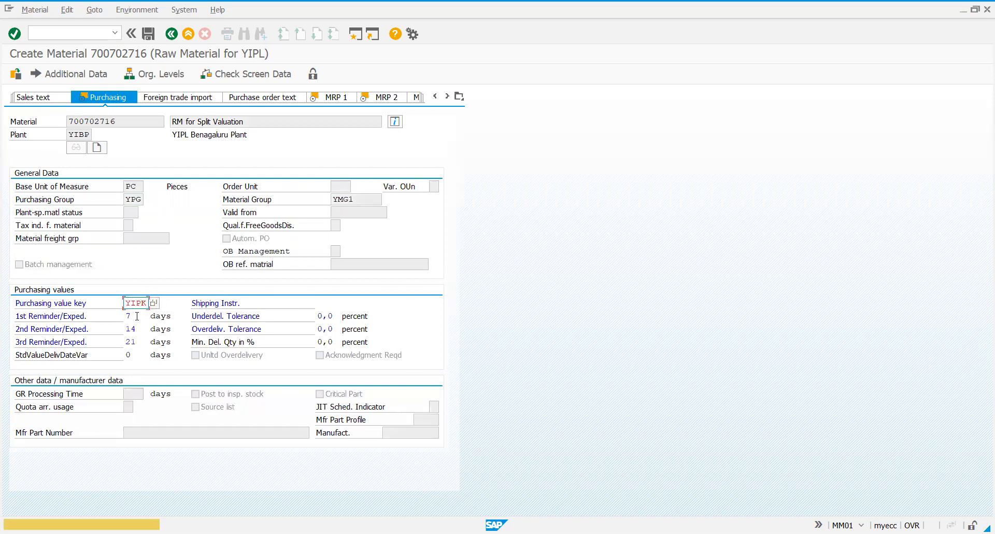
key("Return")
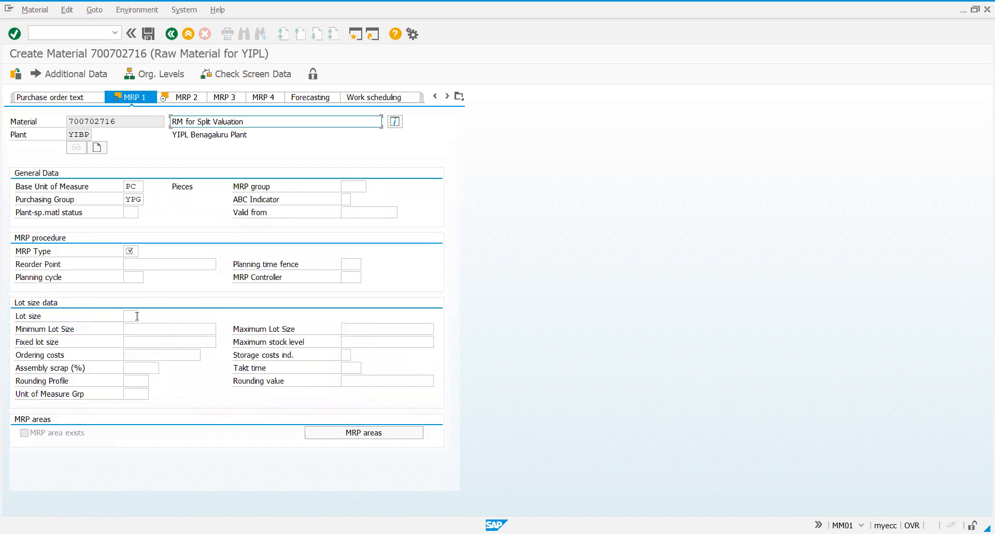
Enter MRP type PD, MRP controller YMR and lot size EX in the MRP 1 data, and submit them
left_click(135, 251)
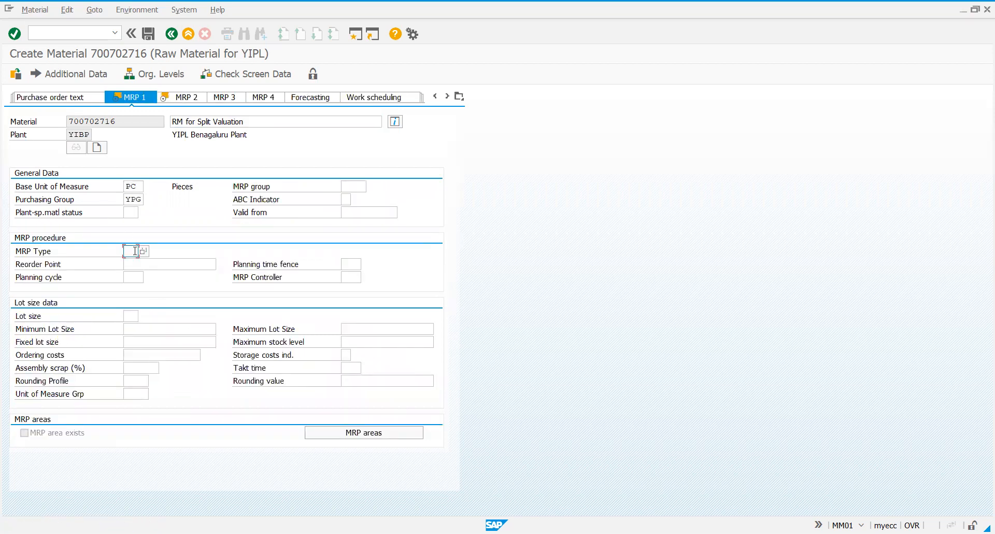
type("pd")
key("Return")
left_click(353, 277)
type("y")
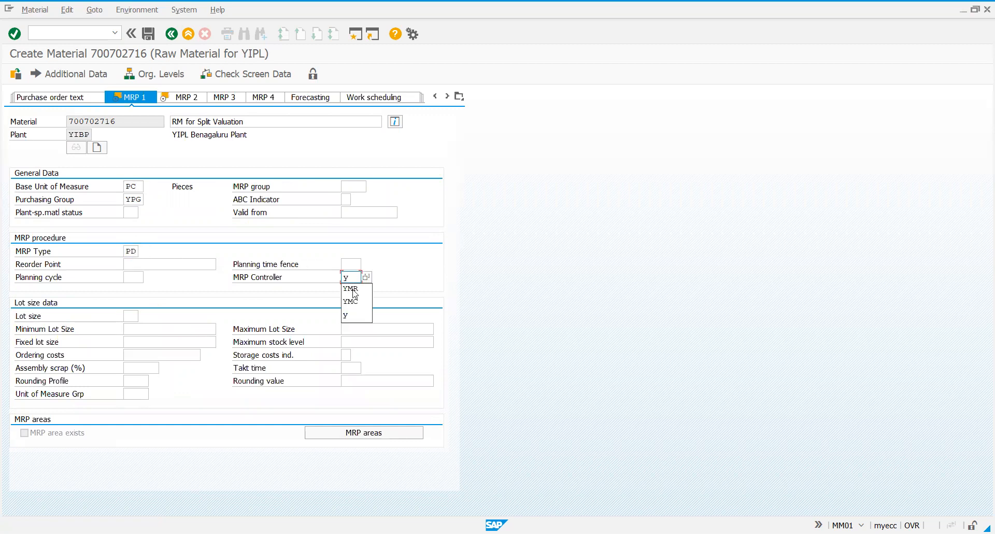
left_click(351, 289)
left_click(133, 316)
type("ex")
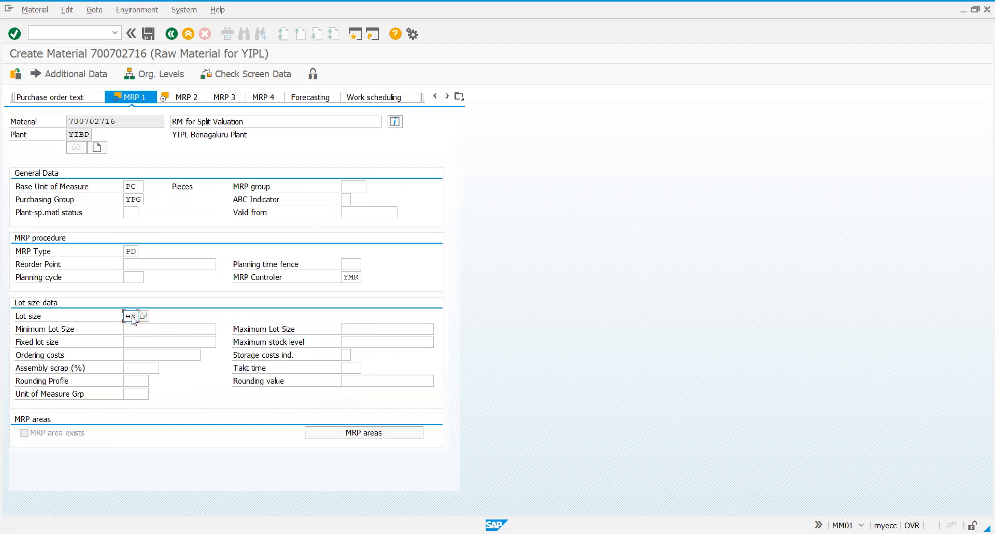
key("Return")
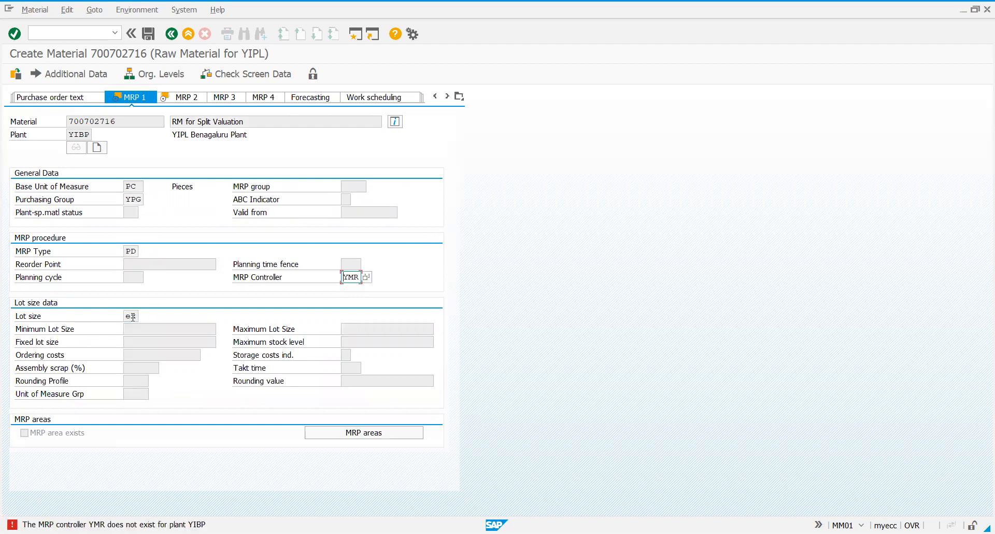
Change the MRP controller to YMC and continue to the MRP 2 data
key("Delete")
key("Delete")
key("Delete")
type("ymc")
key("Return")
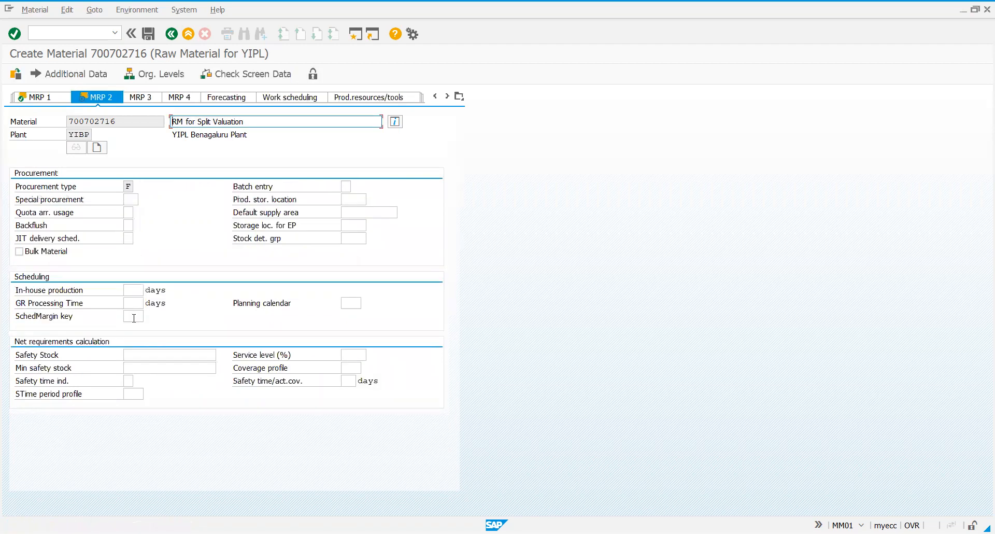
Set the scheduling margin key to YSK in the MRP 2 data and continue to the Accounting 1 data
left_click(134, 320)
type("y")
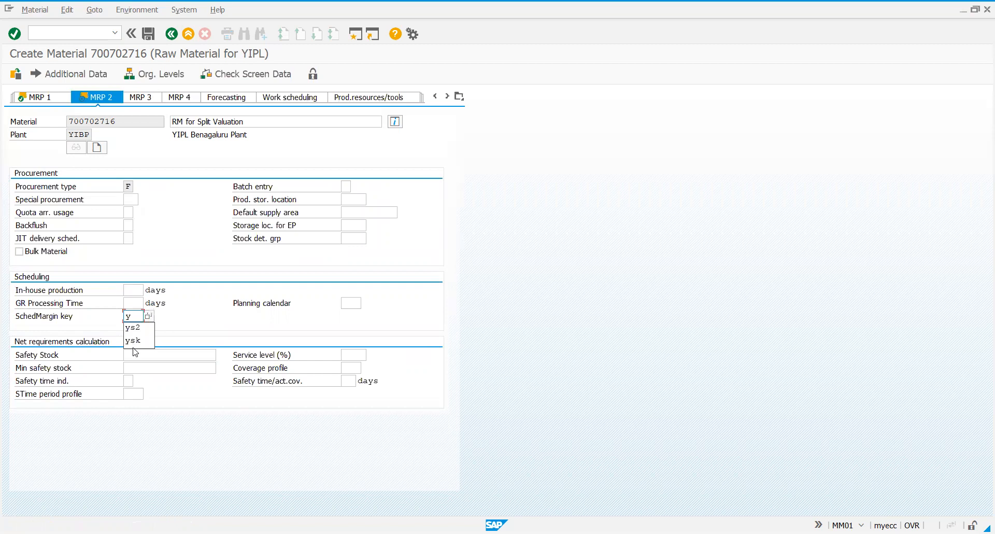
key("Return")
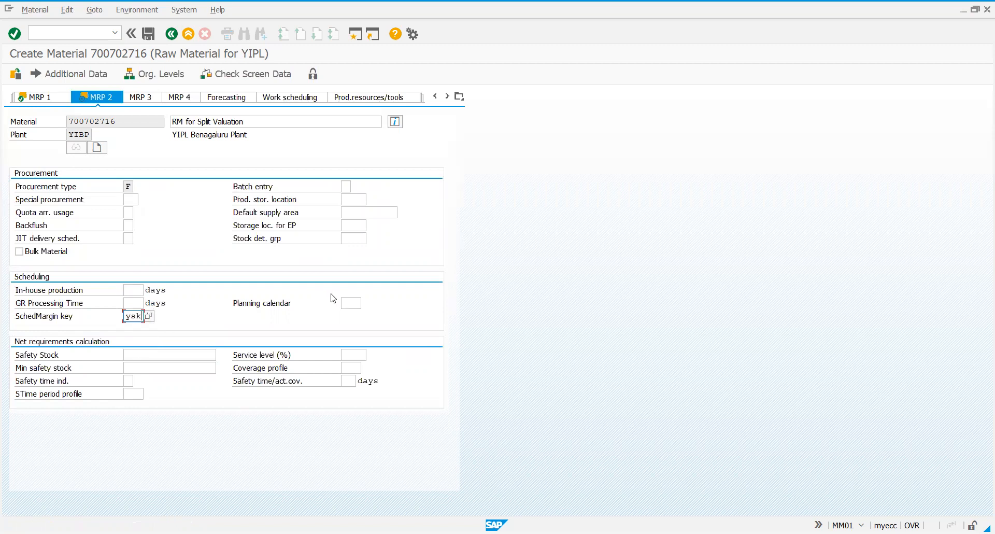
key("Return")
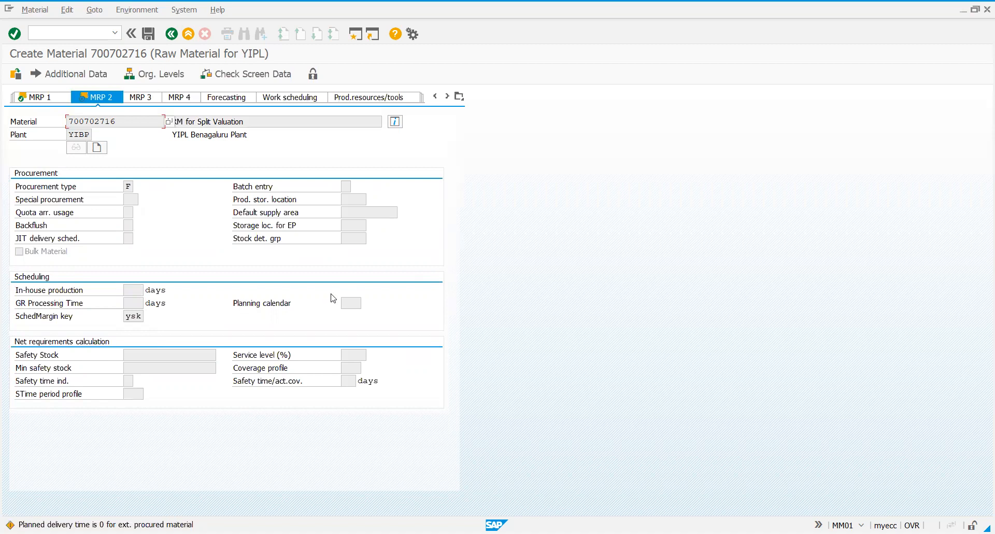
key("Return")
Set the valuation class to 3000 in the material's current valuation data
left_click(135, 252)
type("30")
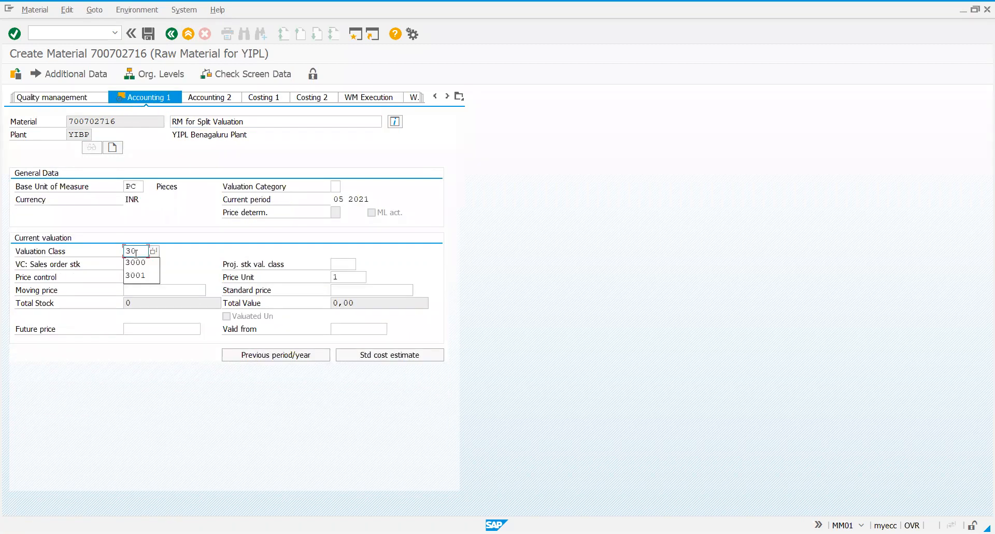
type("00")
key("Return")
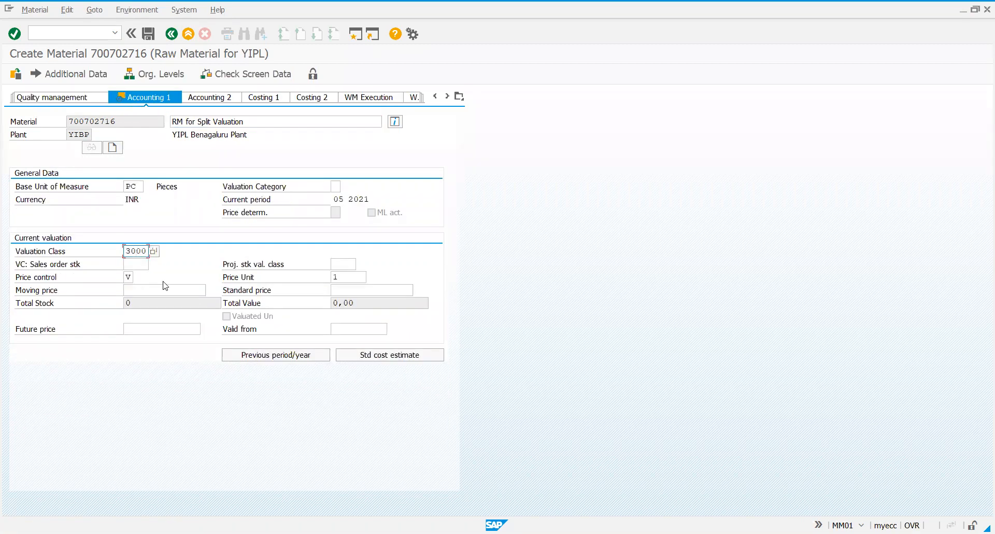
Look up the valuation categories for the plant and assign category Y (YIPL_SV) to the material
left_click(156, 290)
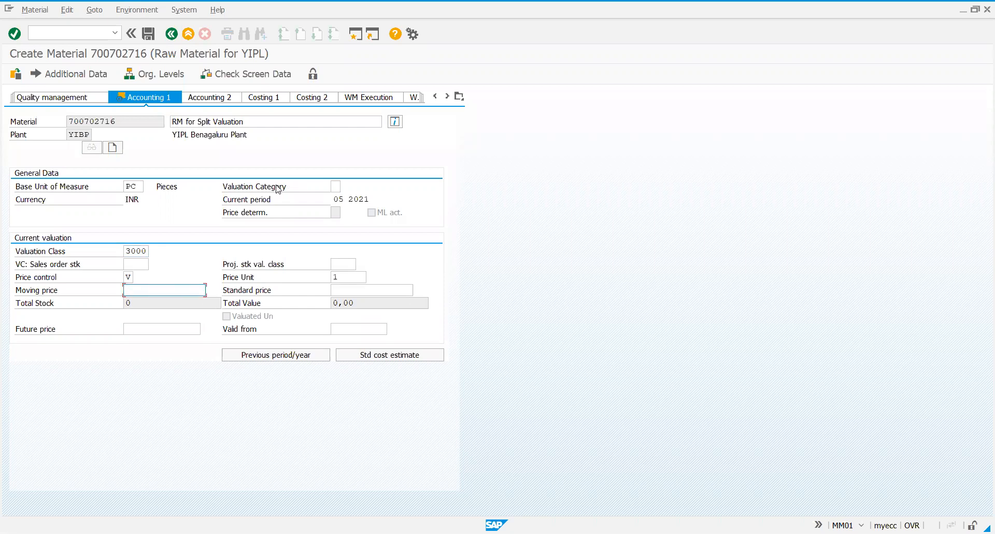
left_click(335, 186)
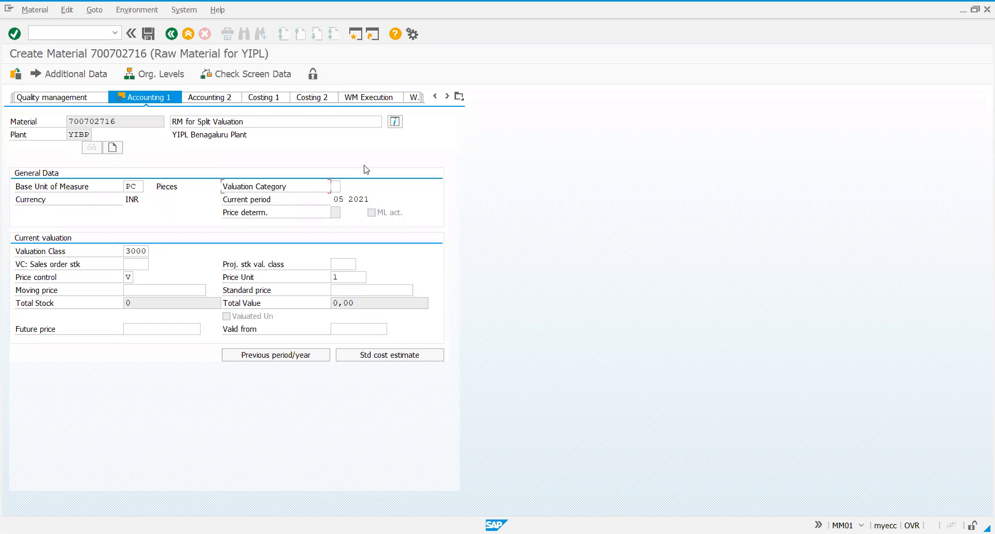
left_click(346, 187)
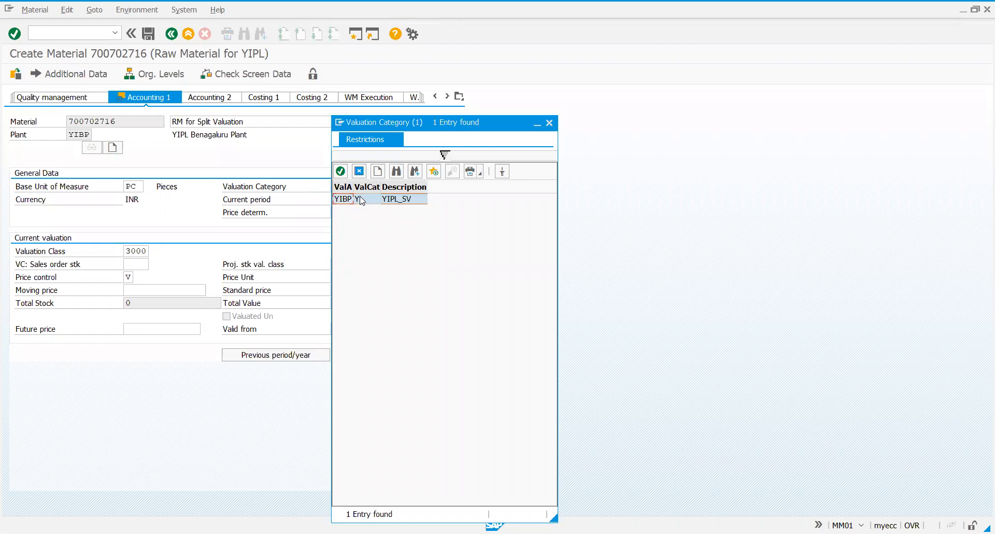
double_click(361, 199)
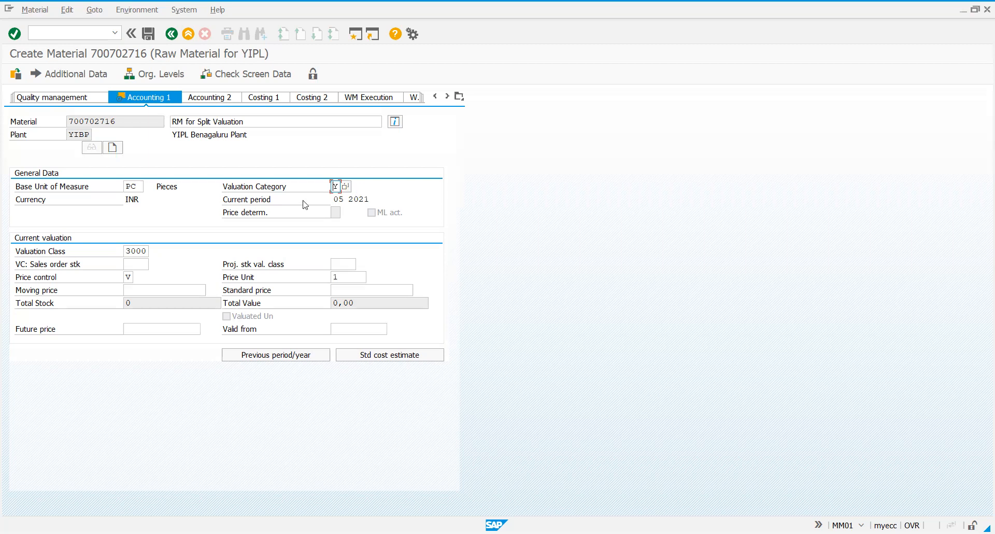
Set the material's moving price to 100 and submit the Accounting 1 data
left_click(154, 291)
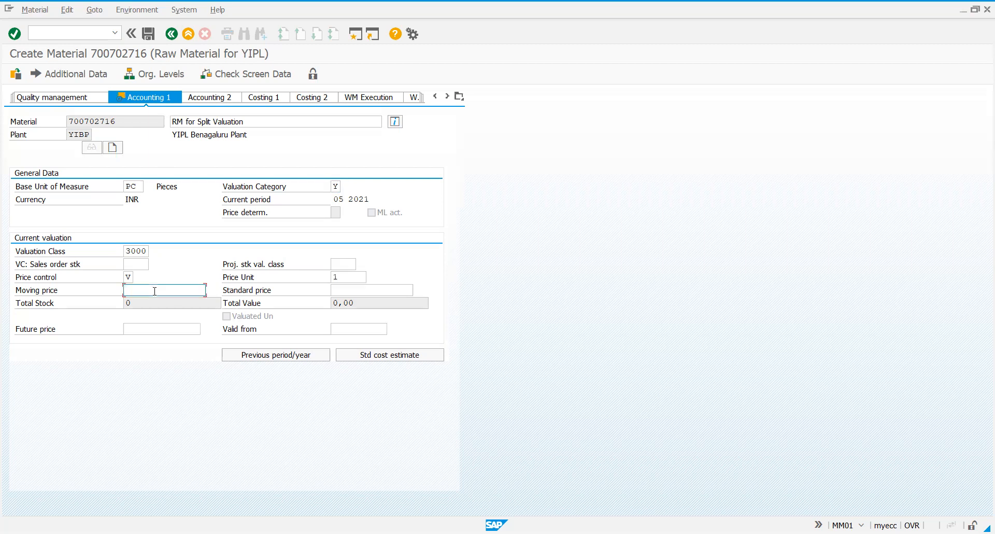
type("100")
key("Return")
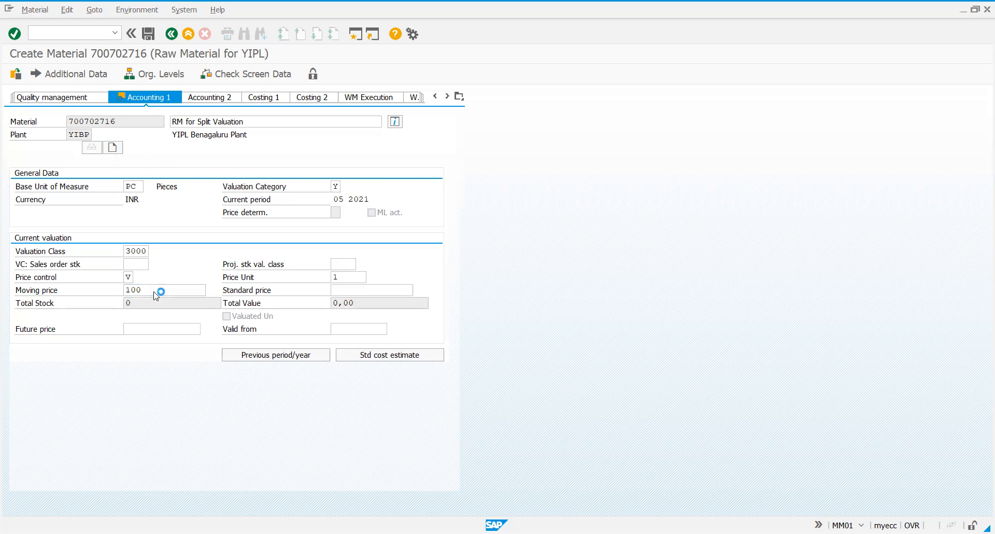